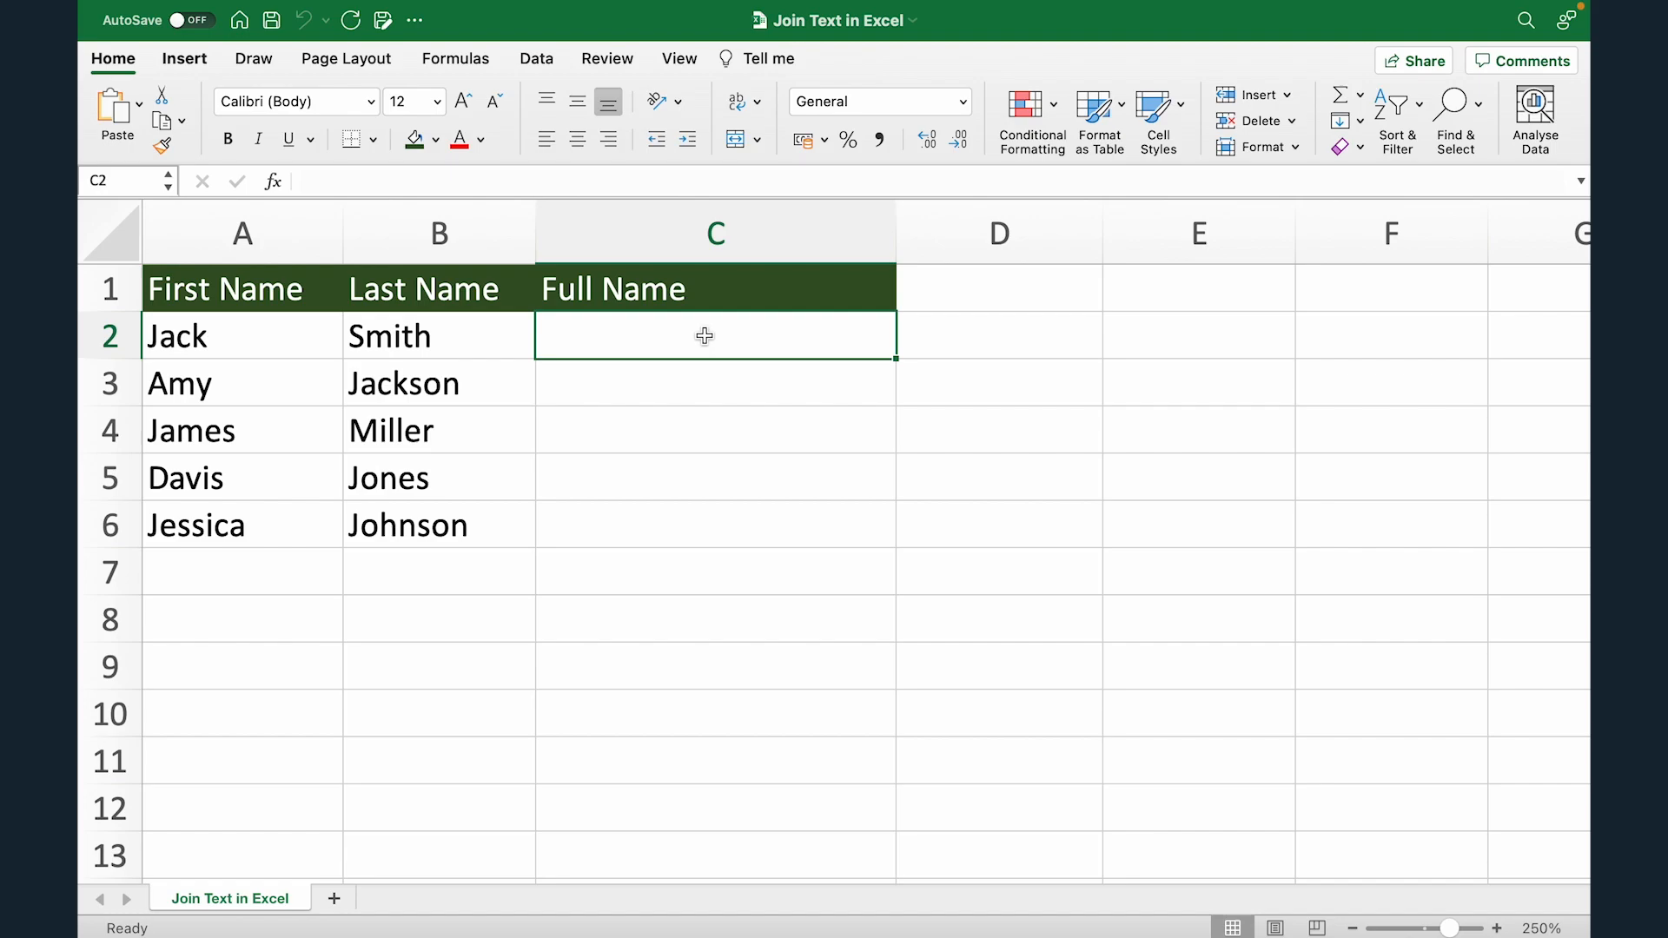
- Examine the First Name and Last Name columns and the empty Full Name cells beside them
{"action": "left_click_drag", "start_coordinate": [310, 298], "coordinate": [303, 532]}
{"action": "left_click_drag", "start_coordinate": [440, 290], "coordinate": [447, 527]}
{"action": "left_click", "coordinate": [633, 337]}
{"action": "key", "text": "Left"}
{"action": "key", "text": "Left"}
{"action": "key", "text": "shift+Right"}
{"action": "key", "text": "Down"}
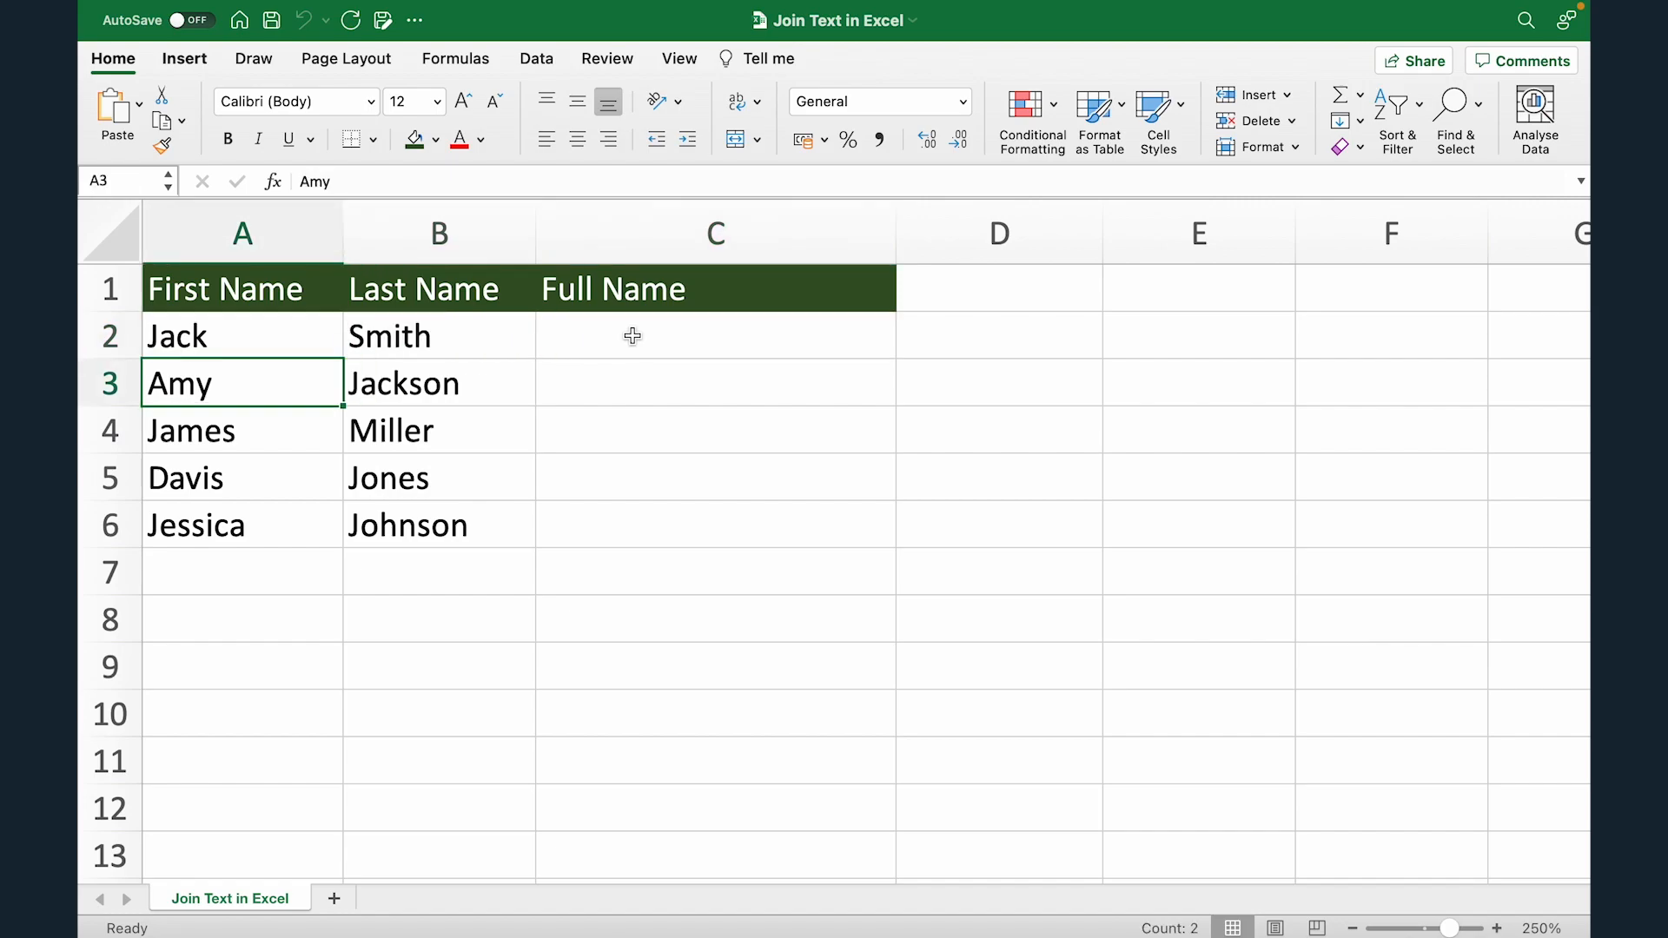
{"action": "key", "text": "shift+Right"}
{"action": "key", "text": "Right"}
{"action": "key", "text": "Right"}
{"action": "key", "text": "Up"}
{"action": "key", "text": "Down"}
{"action": "key", "text": "Down"}
{"action": "key", "text": "Down"}
{"action": "key", "text": "Down"}
{"action": "key", "text": "Up"}
{"action": "key", "text": "Up"}
{"action": "key", "text": "Up"}
{"action": "key", "text": "Up"}
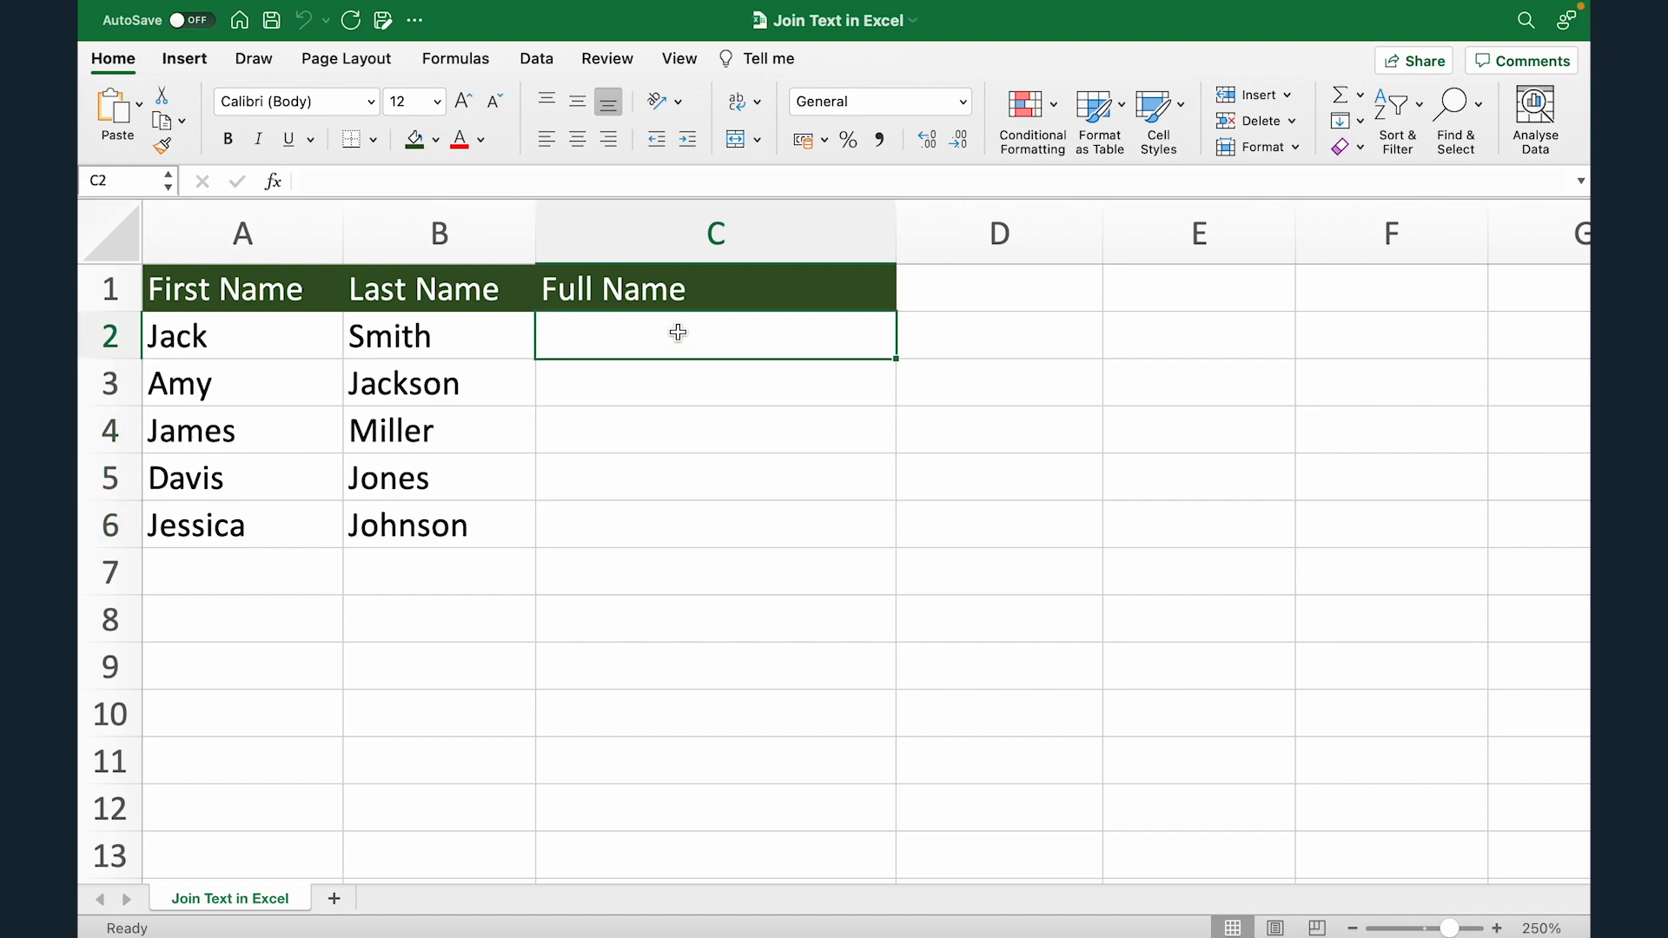
- Try joining the first and last name in C2 with the formula =A2&B2, and undo the entry
{"action": "type", "text": "="}
{"action": "key", "text": "Left"}
{"action": "key", "text": "Left"}
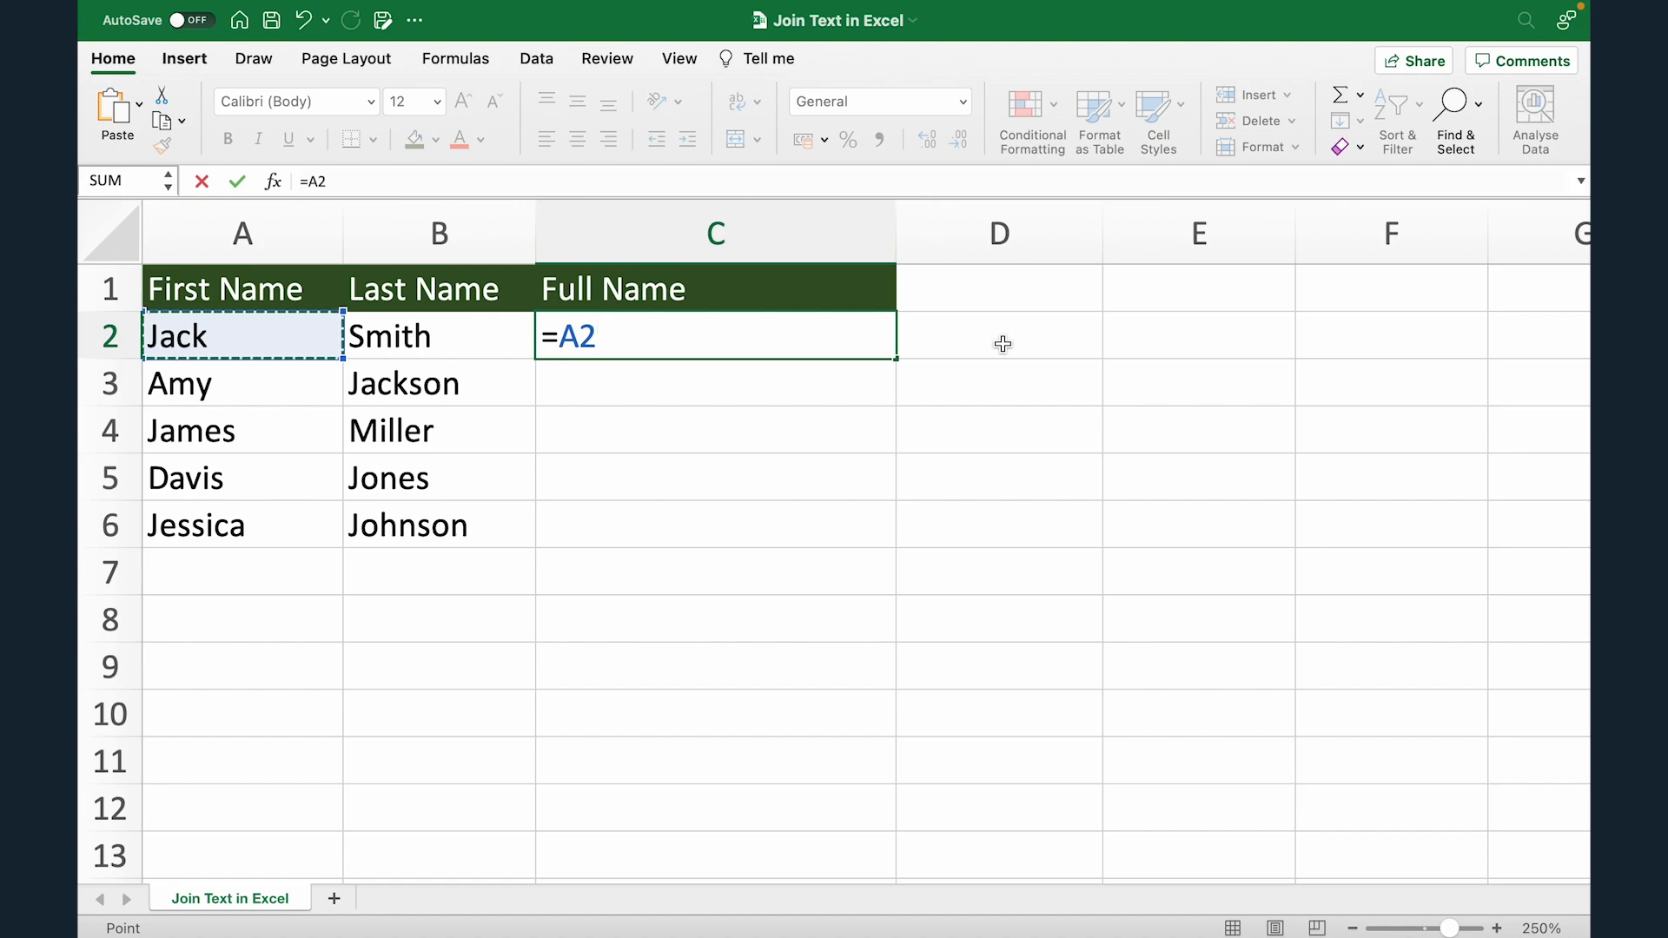
{"action": "type", "text": "&"}
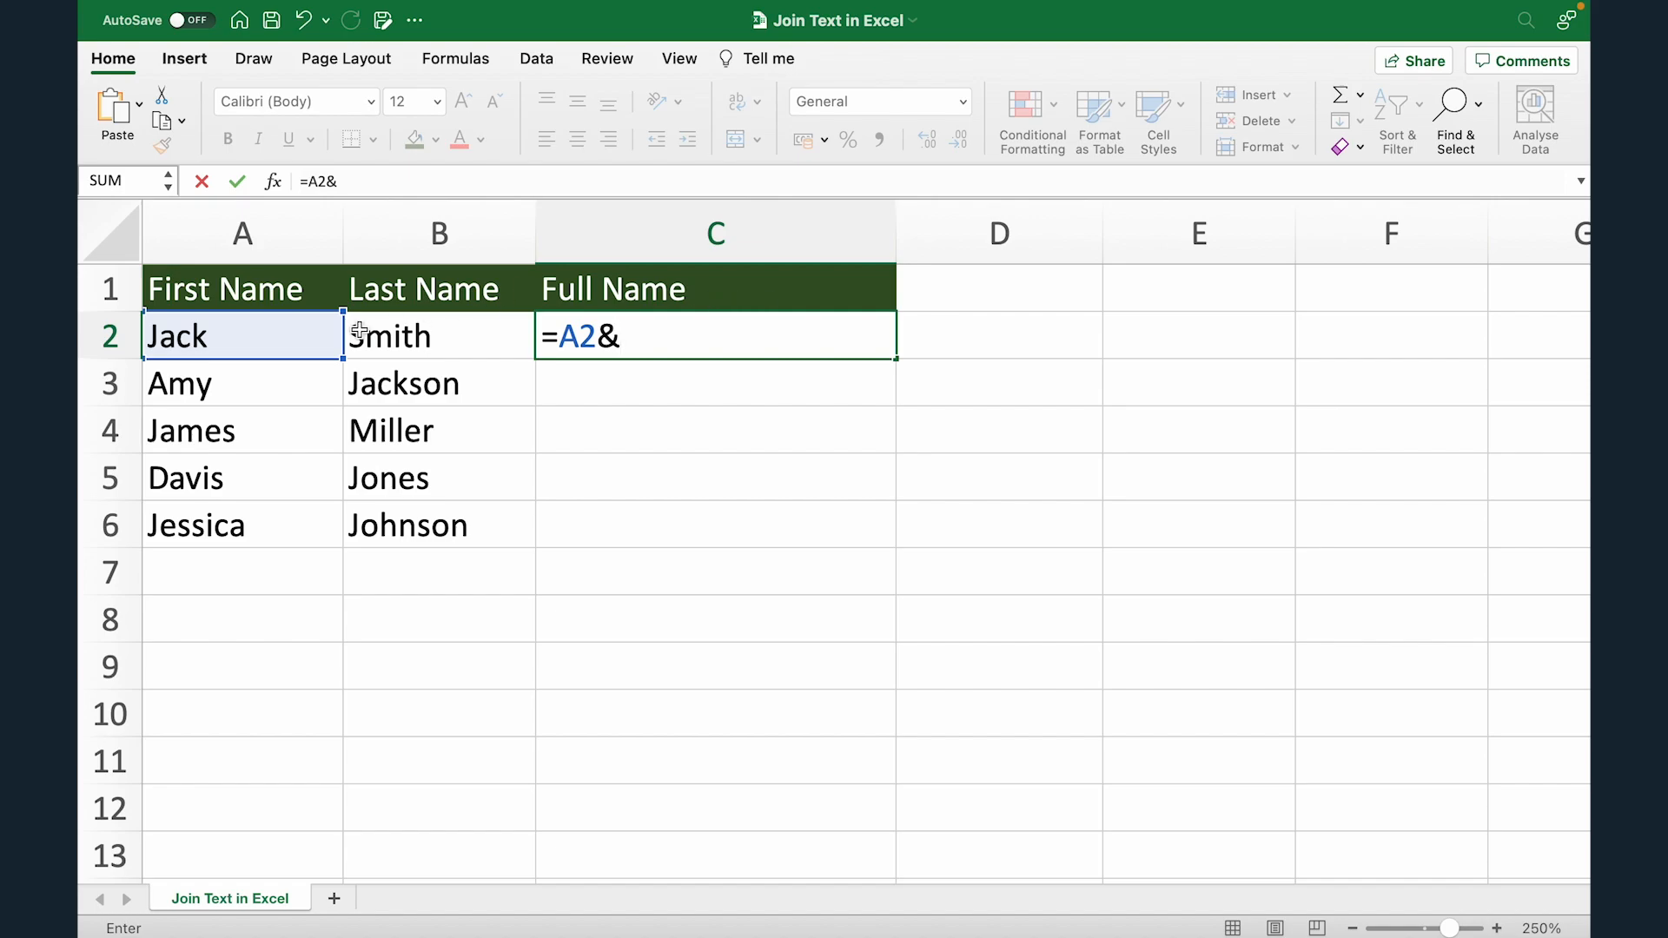
{"action": "left_click", "coordinate": [447, 348]}
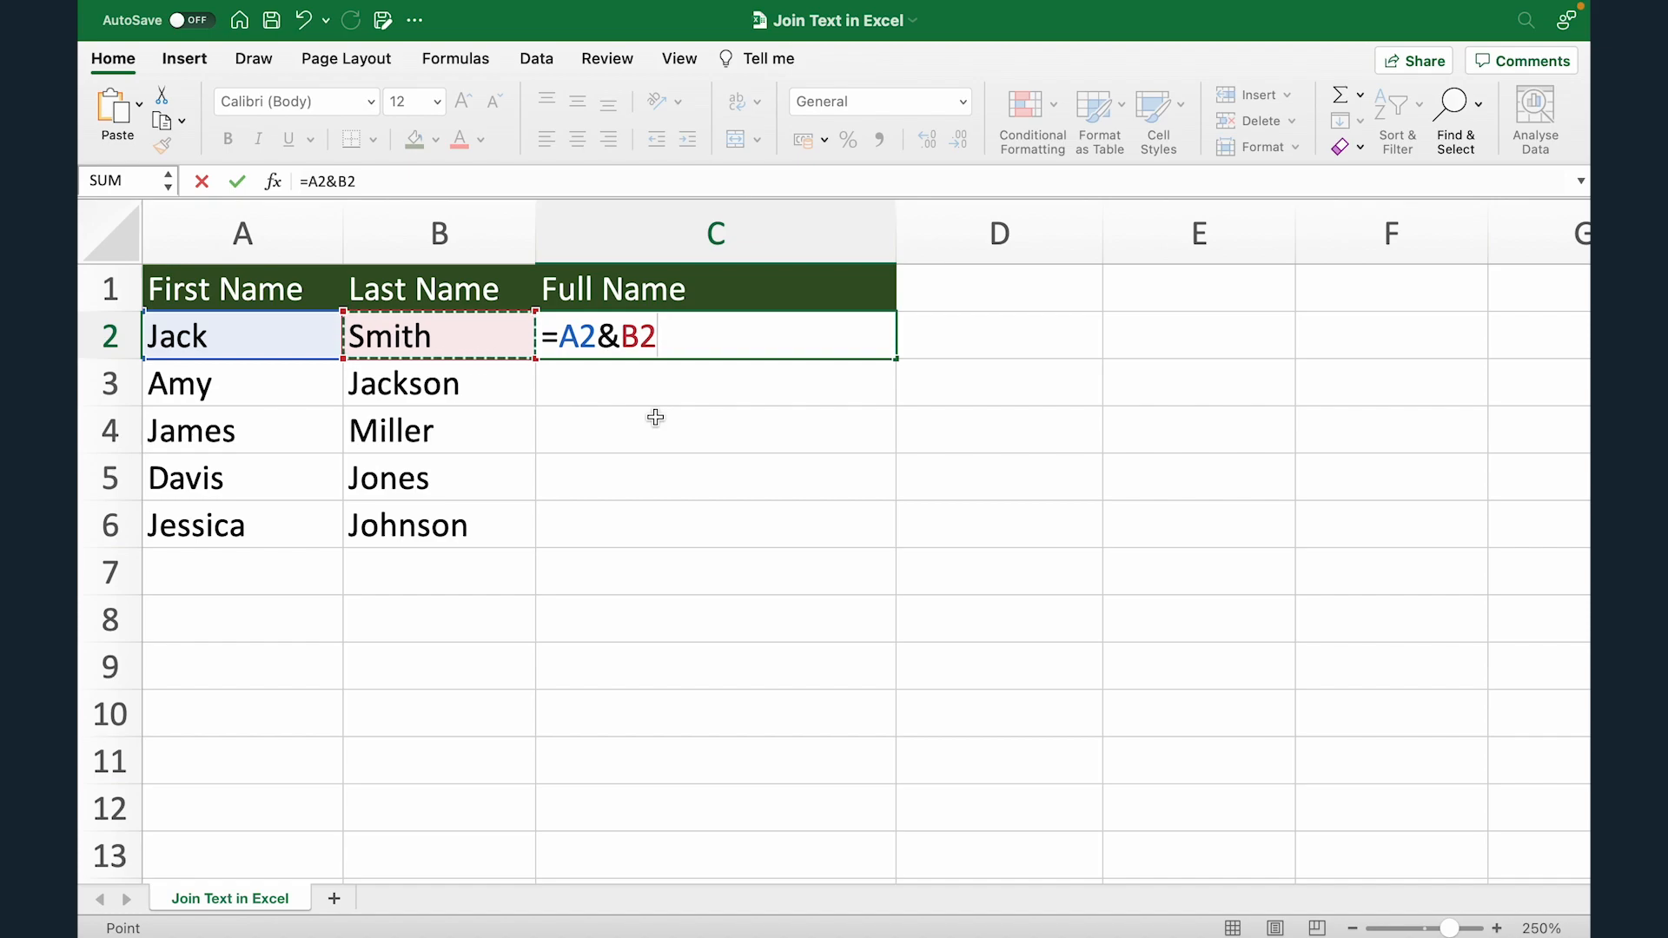
{"action": "key", "text": "Return"}
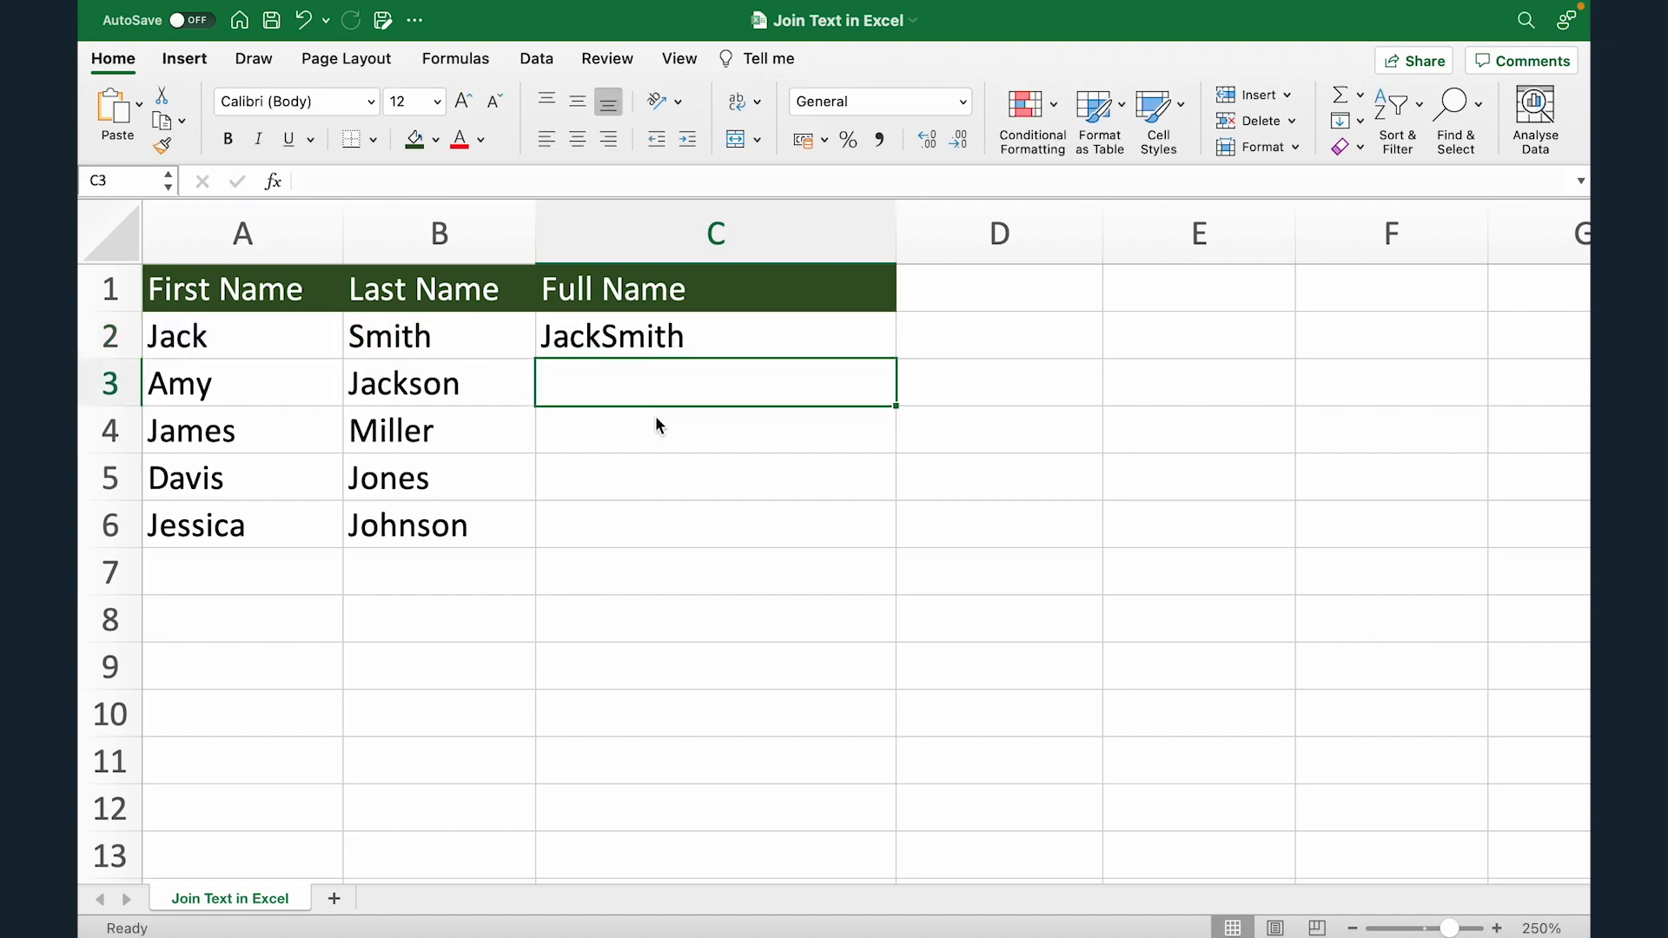
{"action": "key", "text": "Up"}
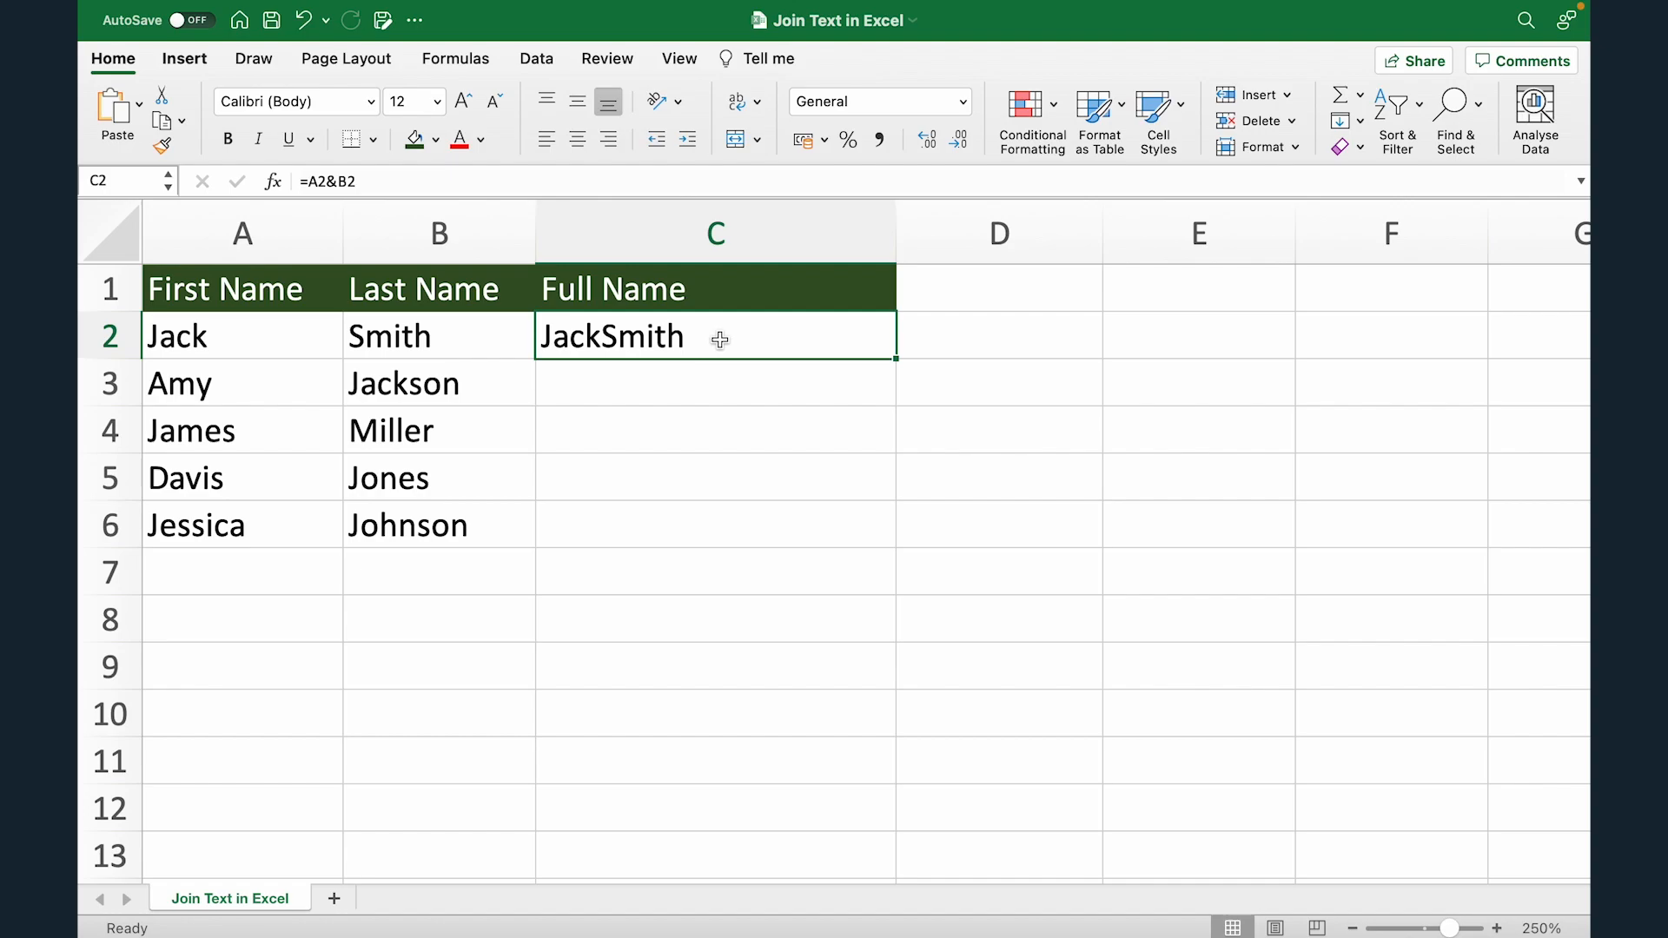
{"action": "key", "text": "ctrl+z"}
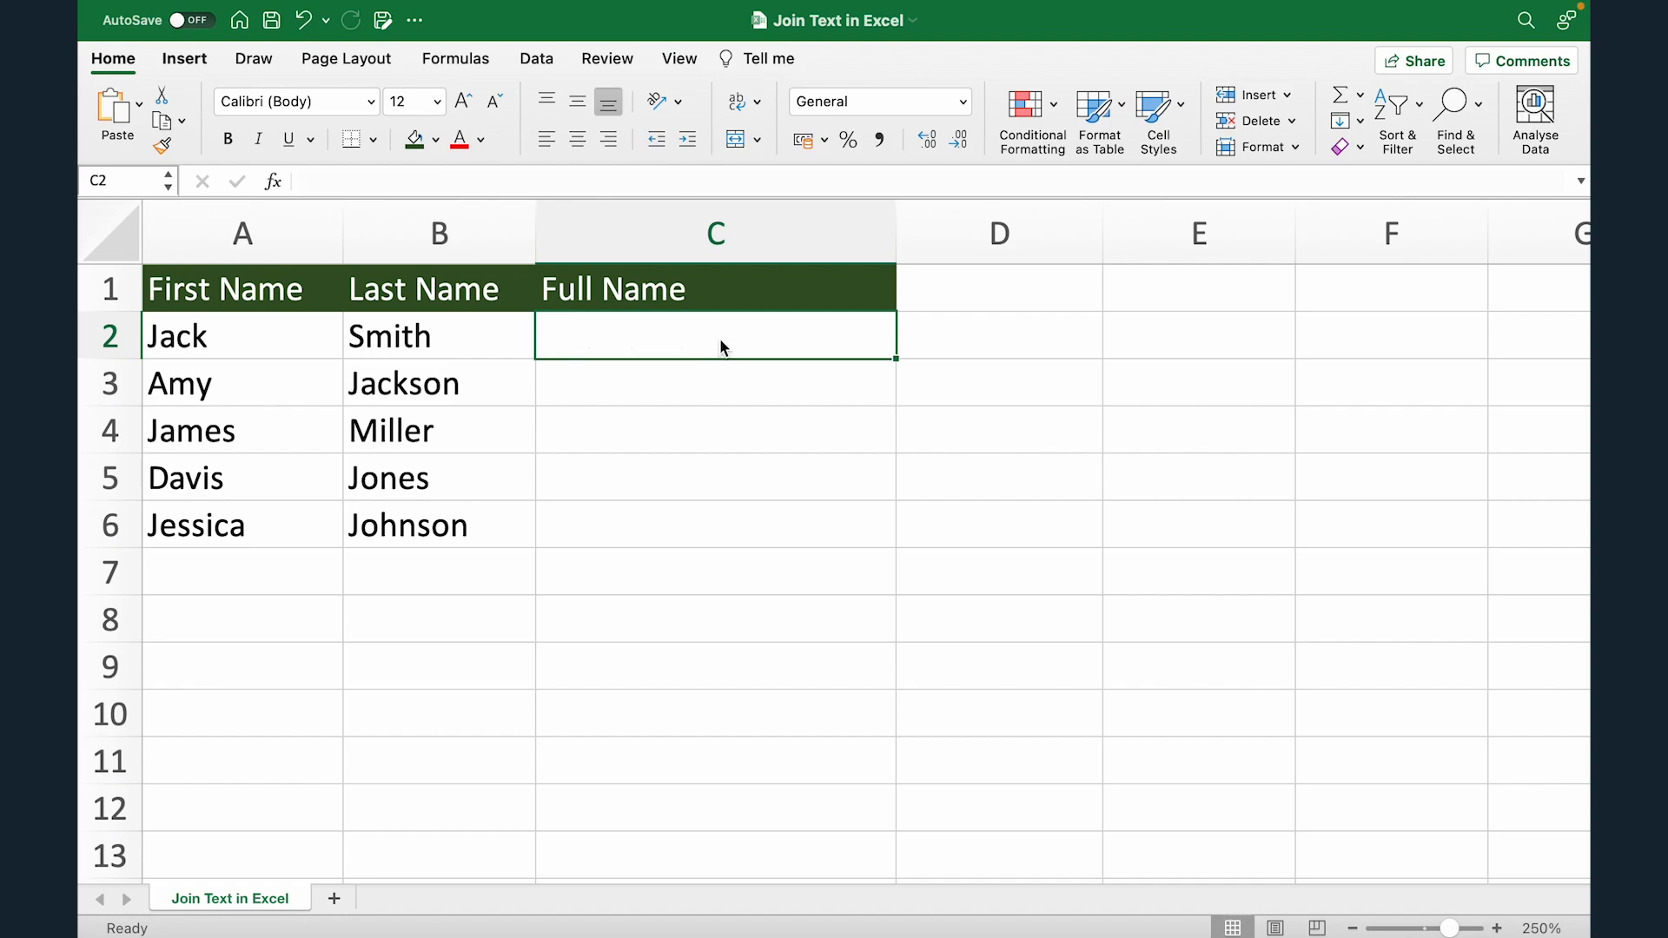
- Enter =A2&" "&B2 in C2 to join the names with a space, and fill the formula down to C6
{"action": "type", "text": "="}
{"action": "left_click", "coordinate": [332, 337]}
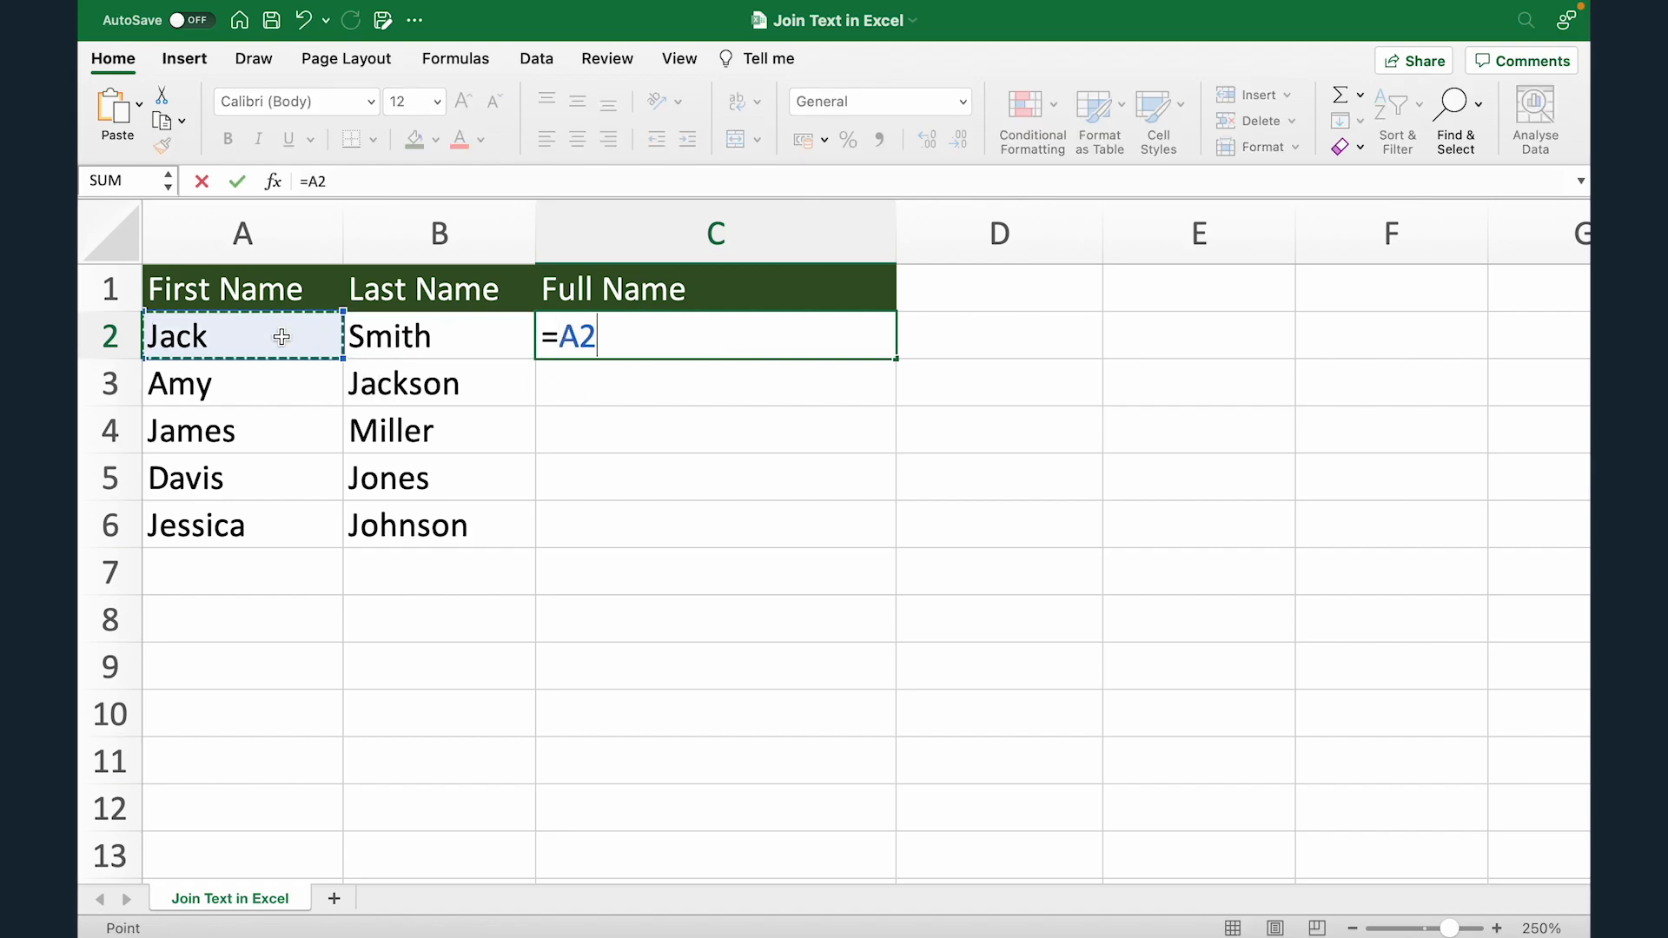
{"action": "type", "text": "&"}
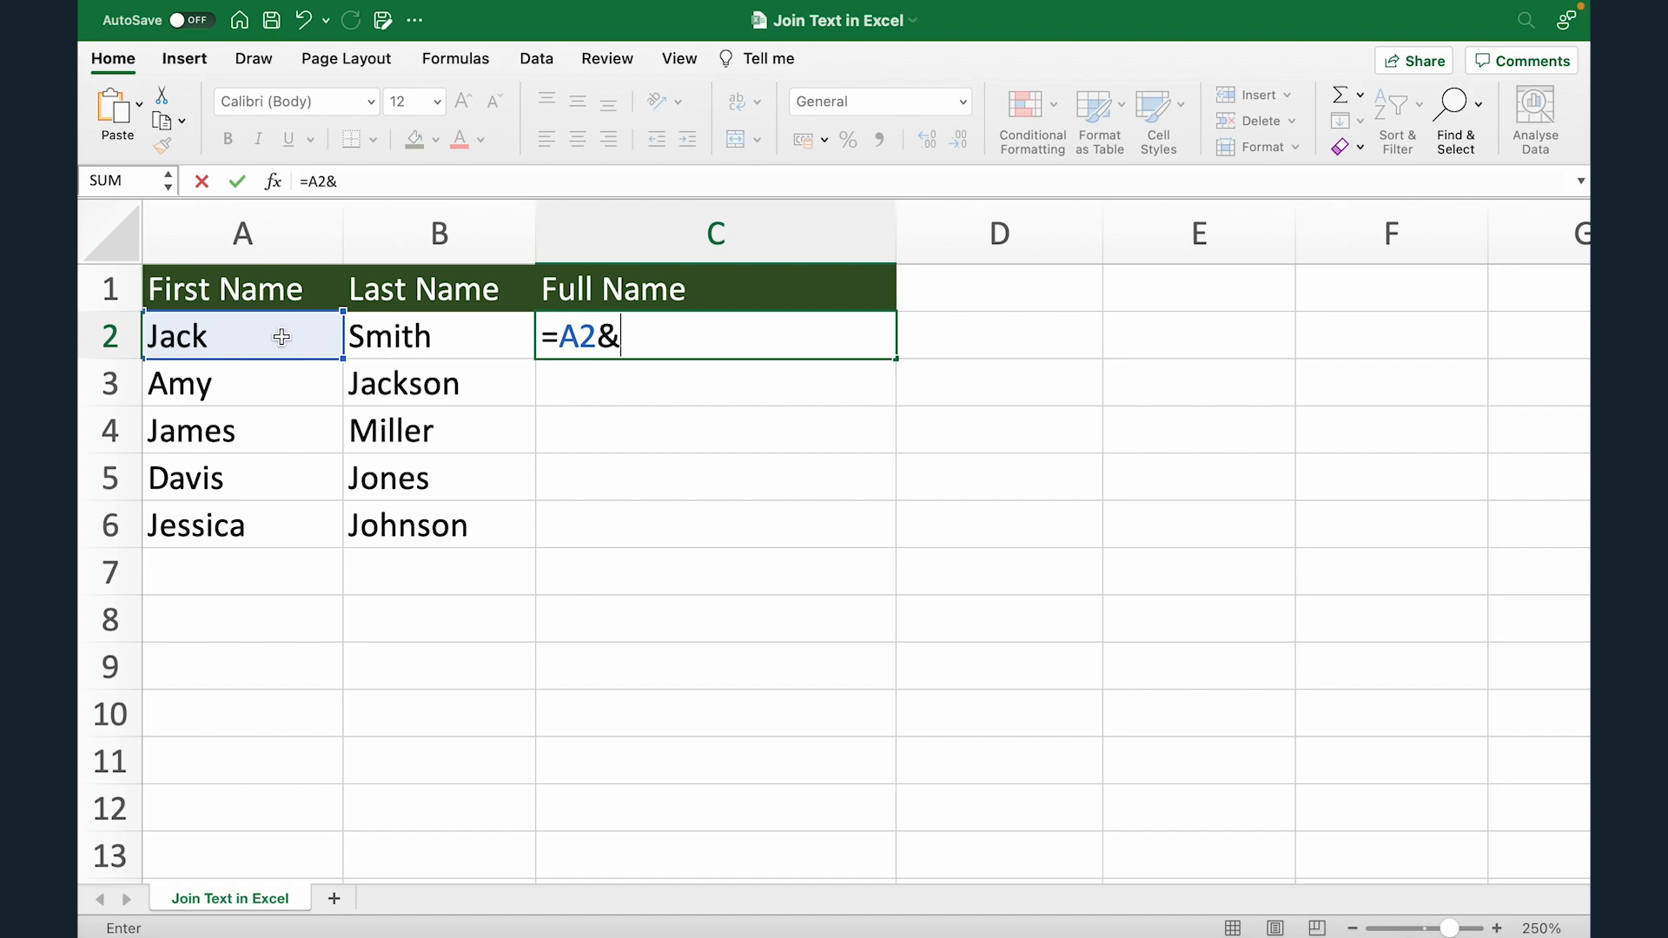
{"action": "type", "text": "\" \"&"}
{"action": "left_click", "coordinate": [417, 346]}
{"action": "key", "text": "Return"}
{"action": "key", "text": "Up"}
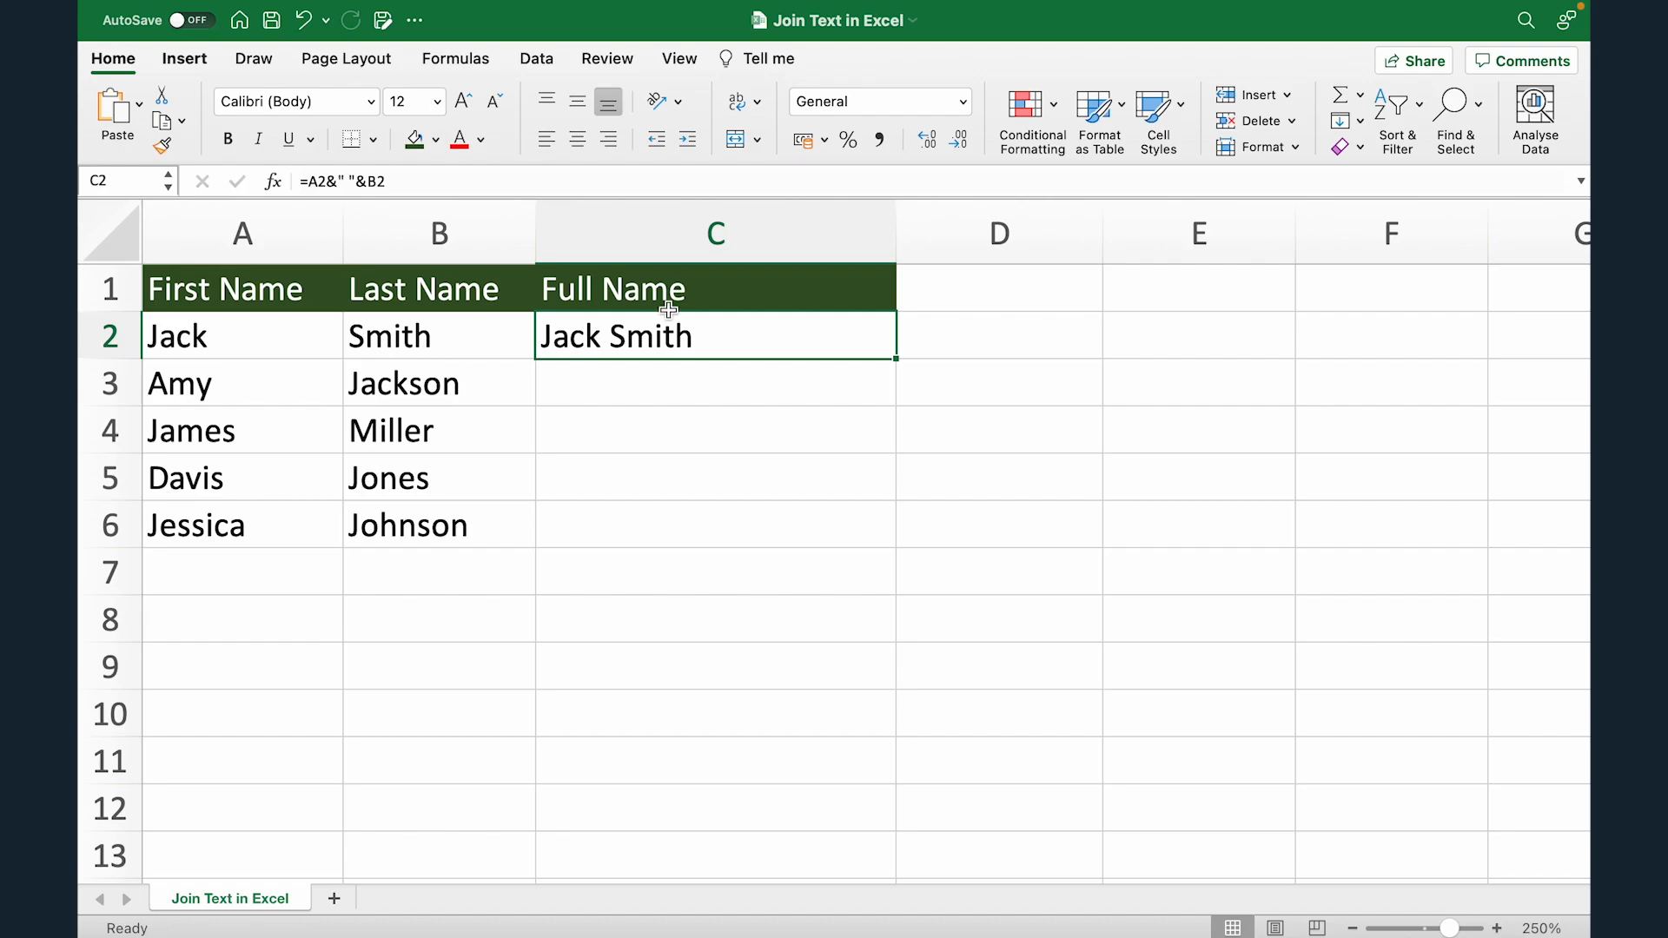
{"action": "left_click_drag", "start_coordinate": [896, 357], "coordinate": [879, 526]}
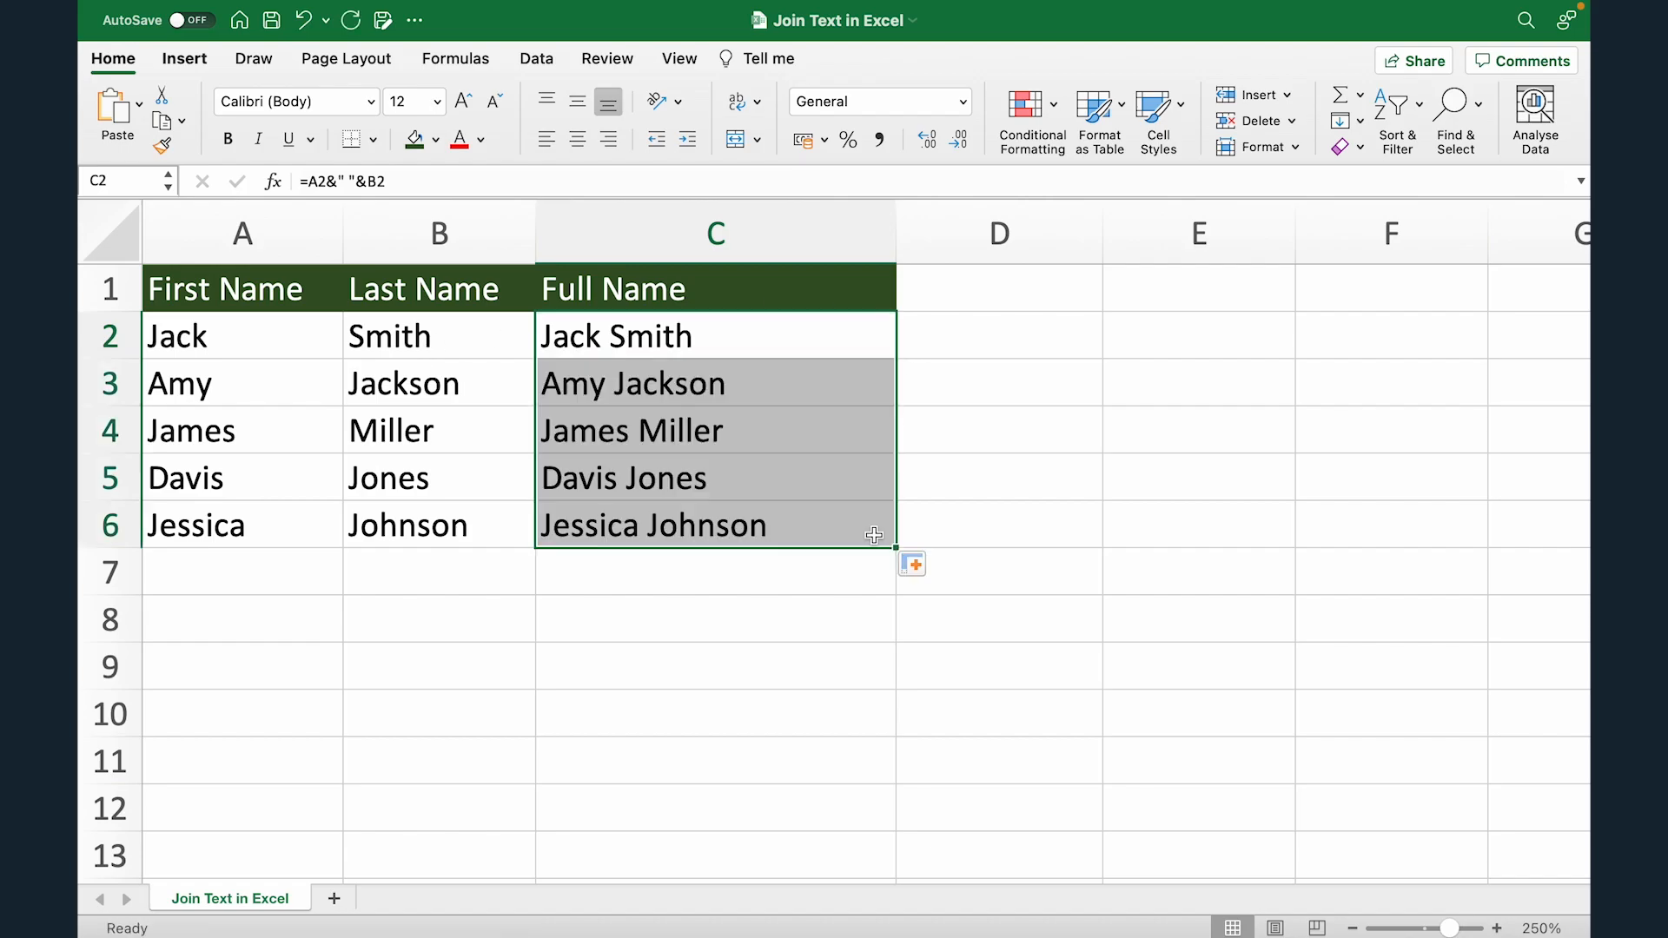
- Clear the Full Name formulas in C2:C6 and return to cell C2
{"action": "left_click", "coordinate": [757, 340]}
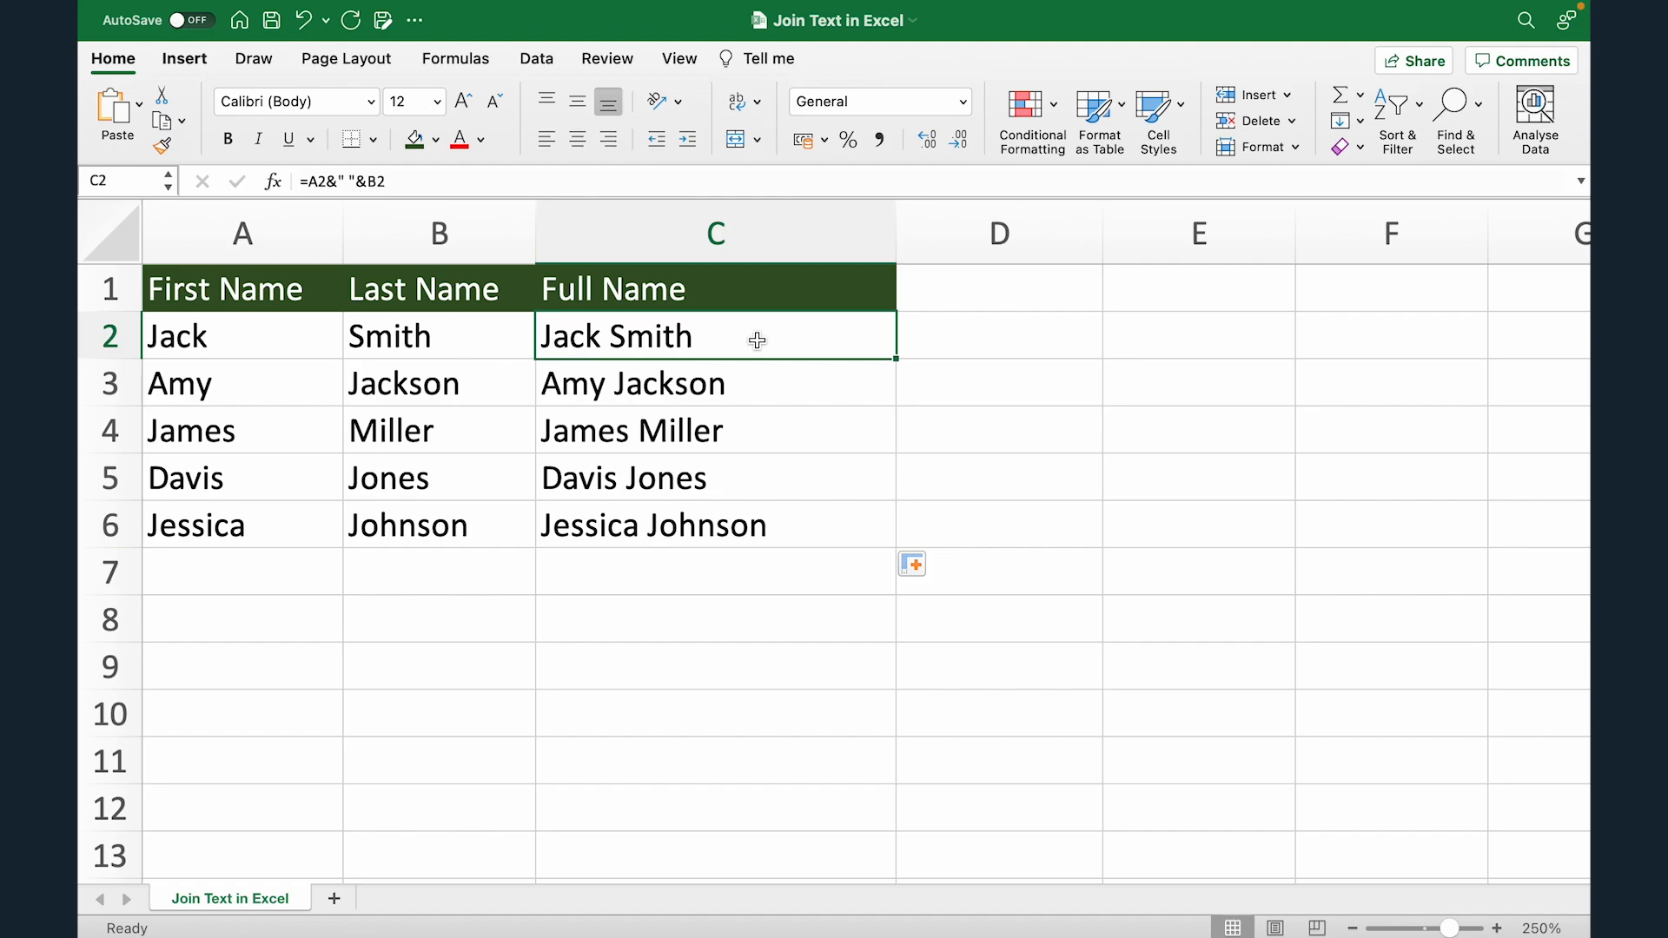
{"action": "key", "text": "super+shift+Down"}
{"action": "key", "text": "Delete"}
{"action": "left_click", "coordinate": [756, 339]}
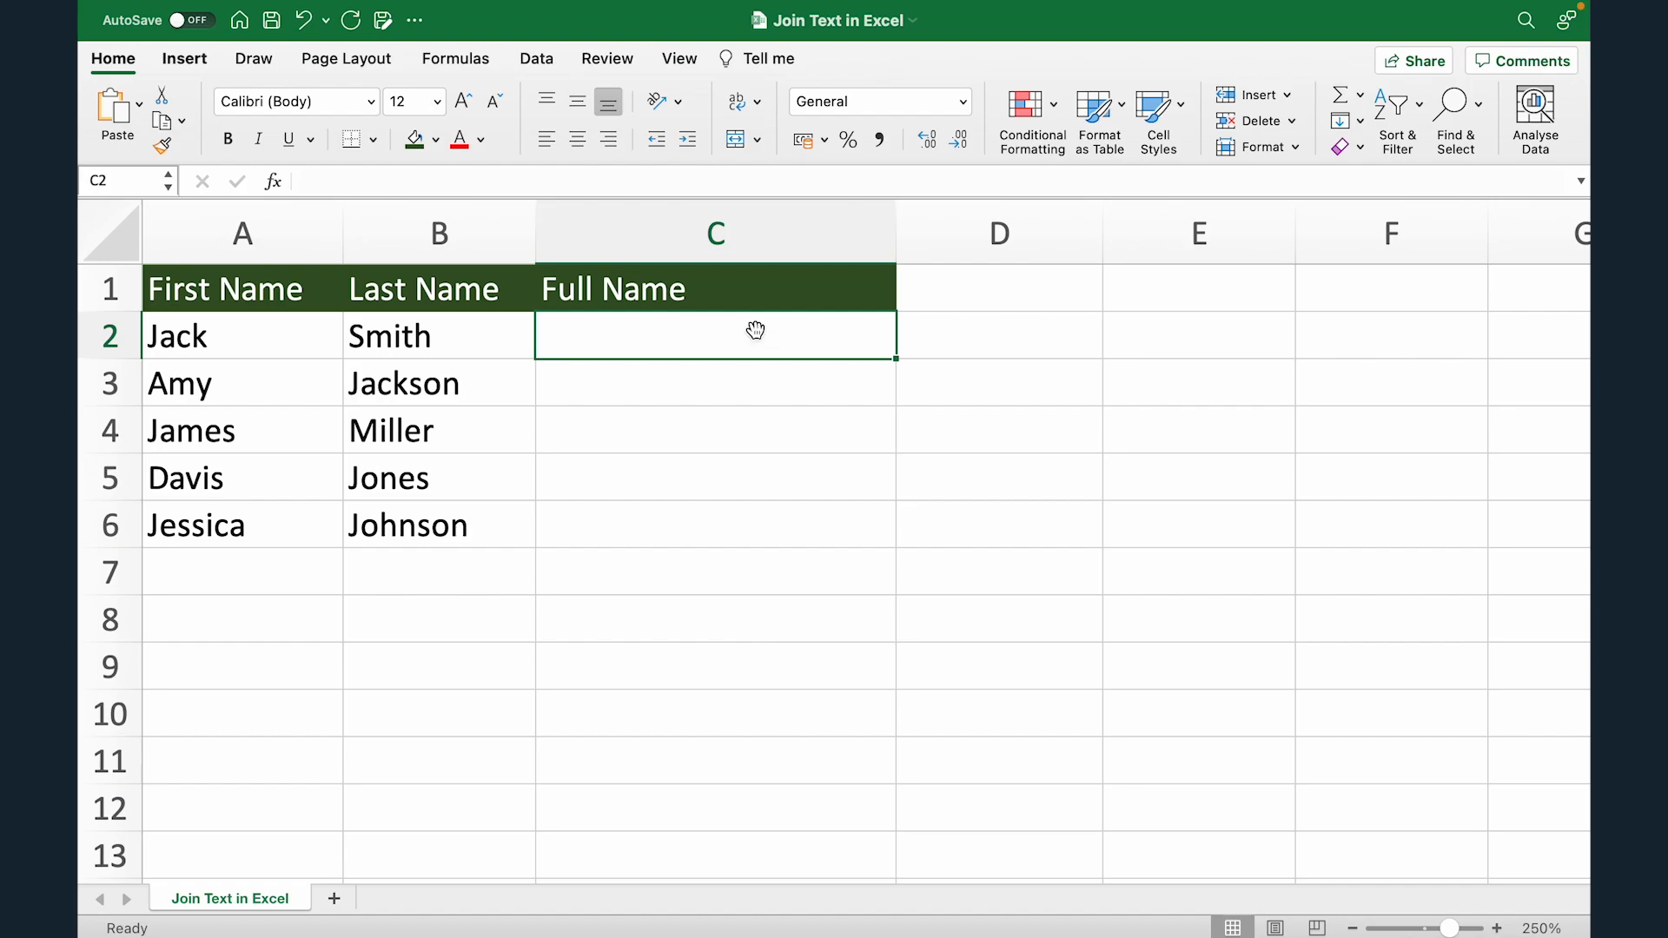
- Join the first and last name in C2 with the formula =CONCAT(A2,B2)
{"action": "type", "text": "=CONCAT"}
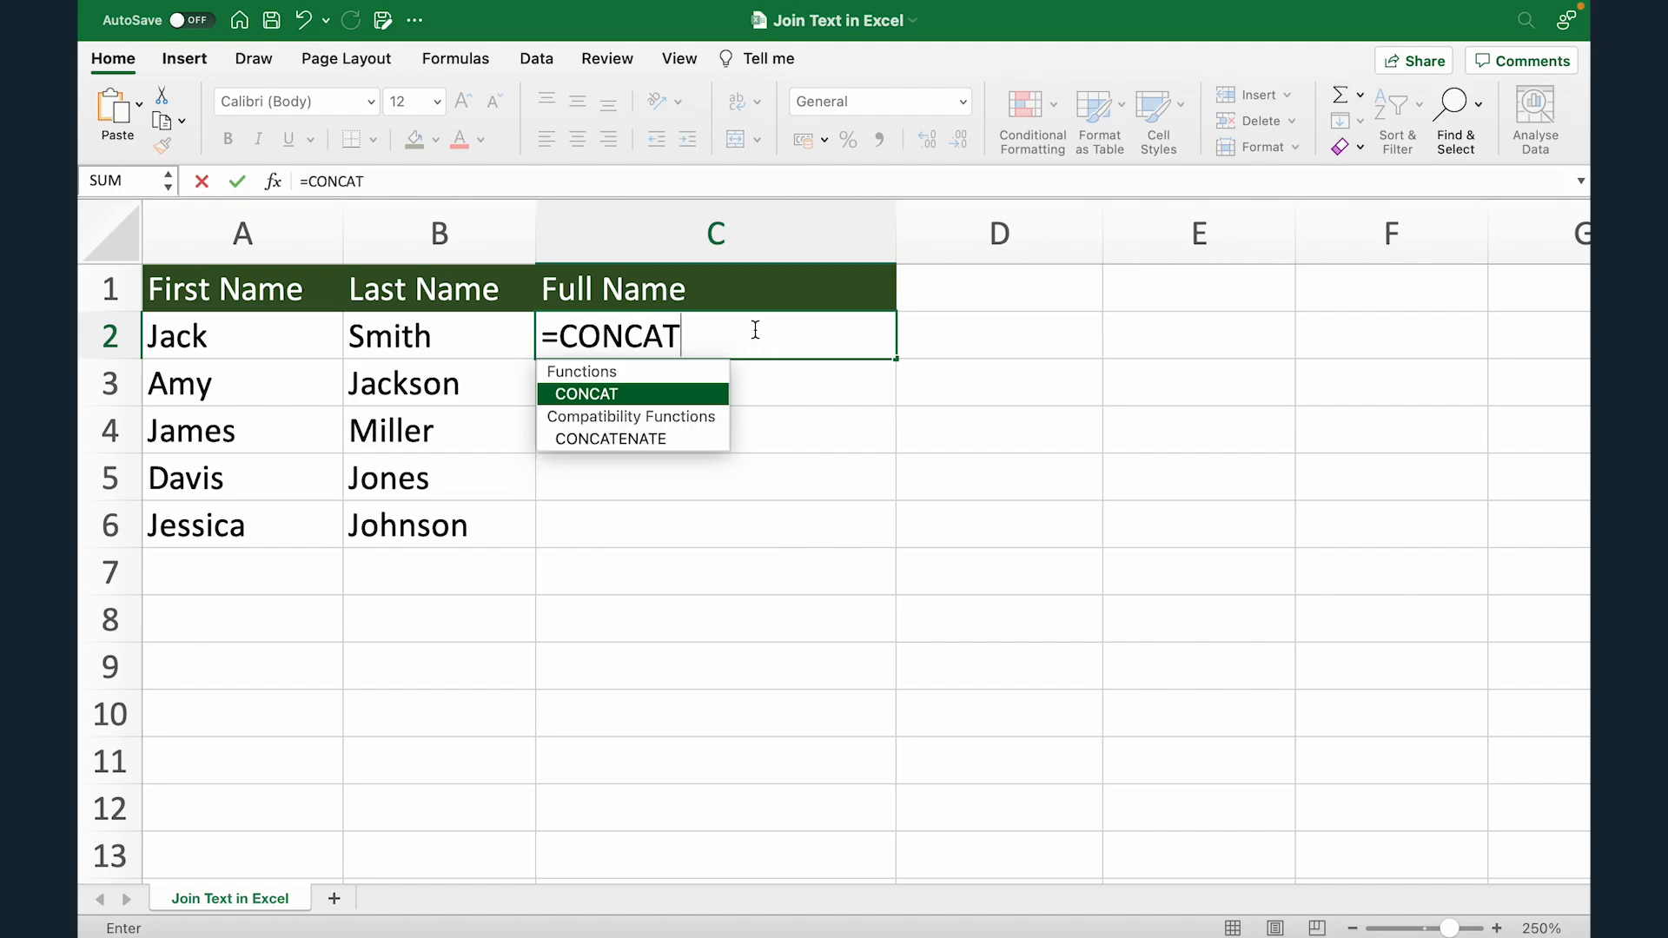
{"action": "type", "text": "ENATE"}
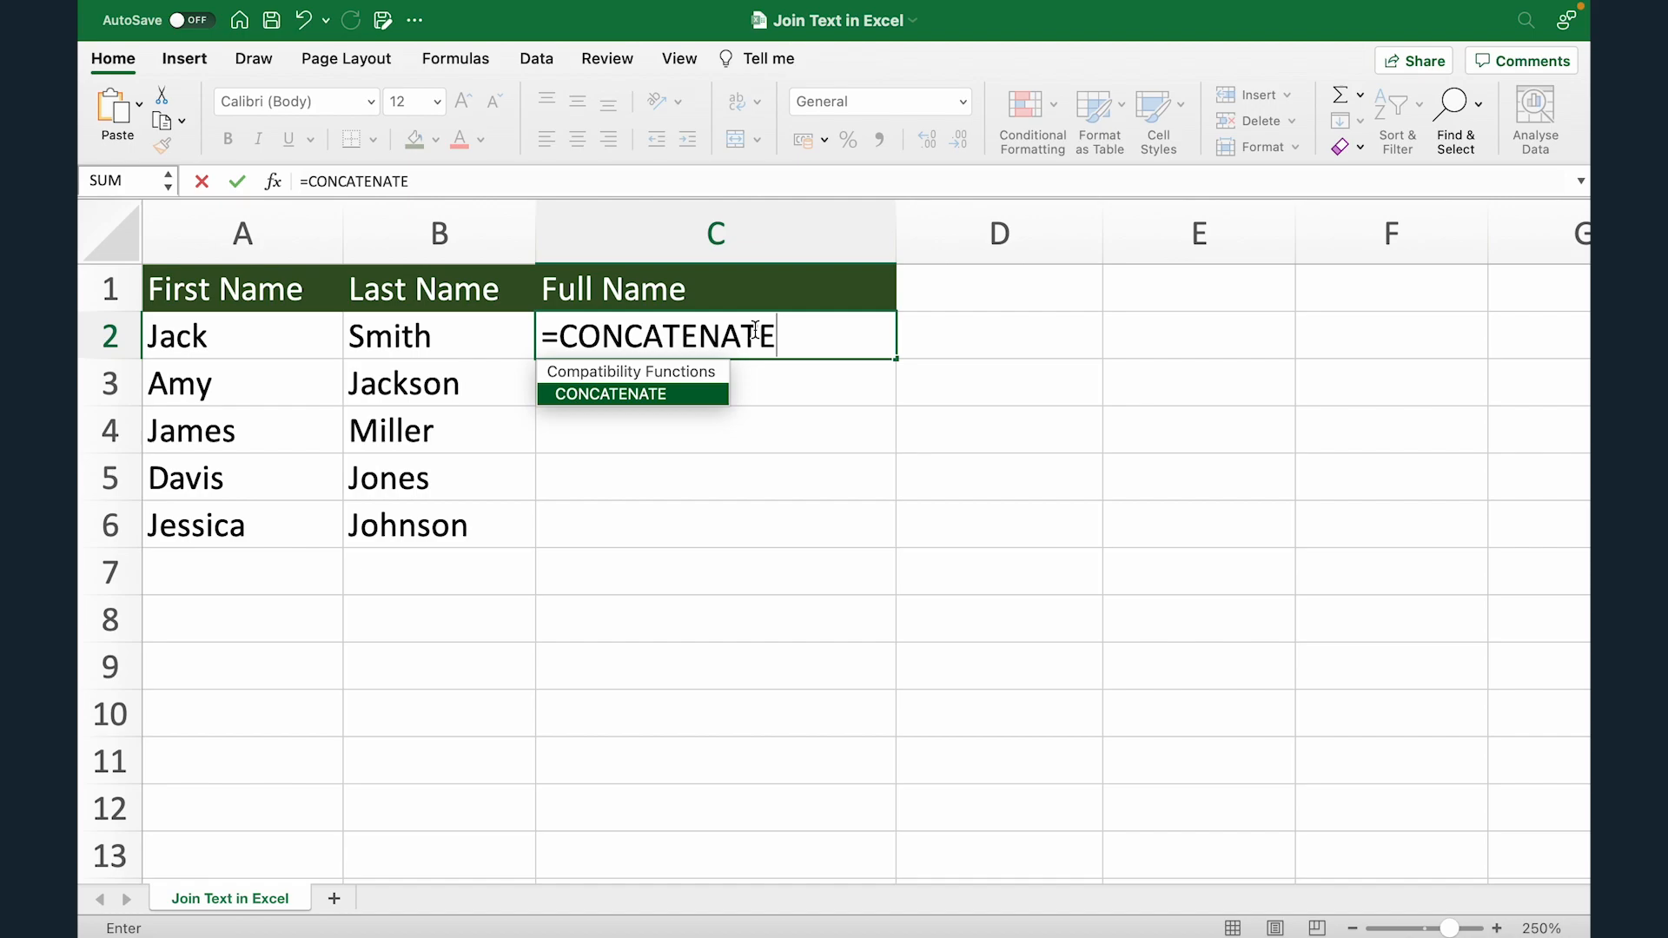
{"action": "key", "text": "BackSpace"}
{"action": "key", "text": "BackSpace"}
{"action": "key", "text": "BackSpace"}
{"action": "key", "text": "BackSpace"}
{"action": "key", "text": "BackSpace"}
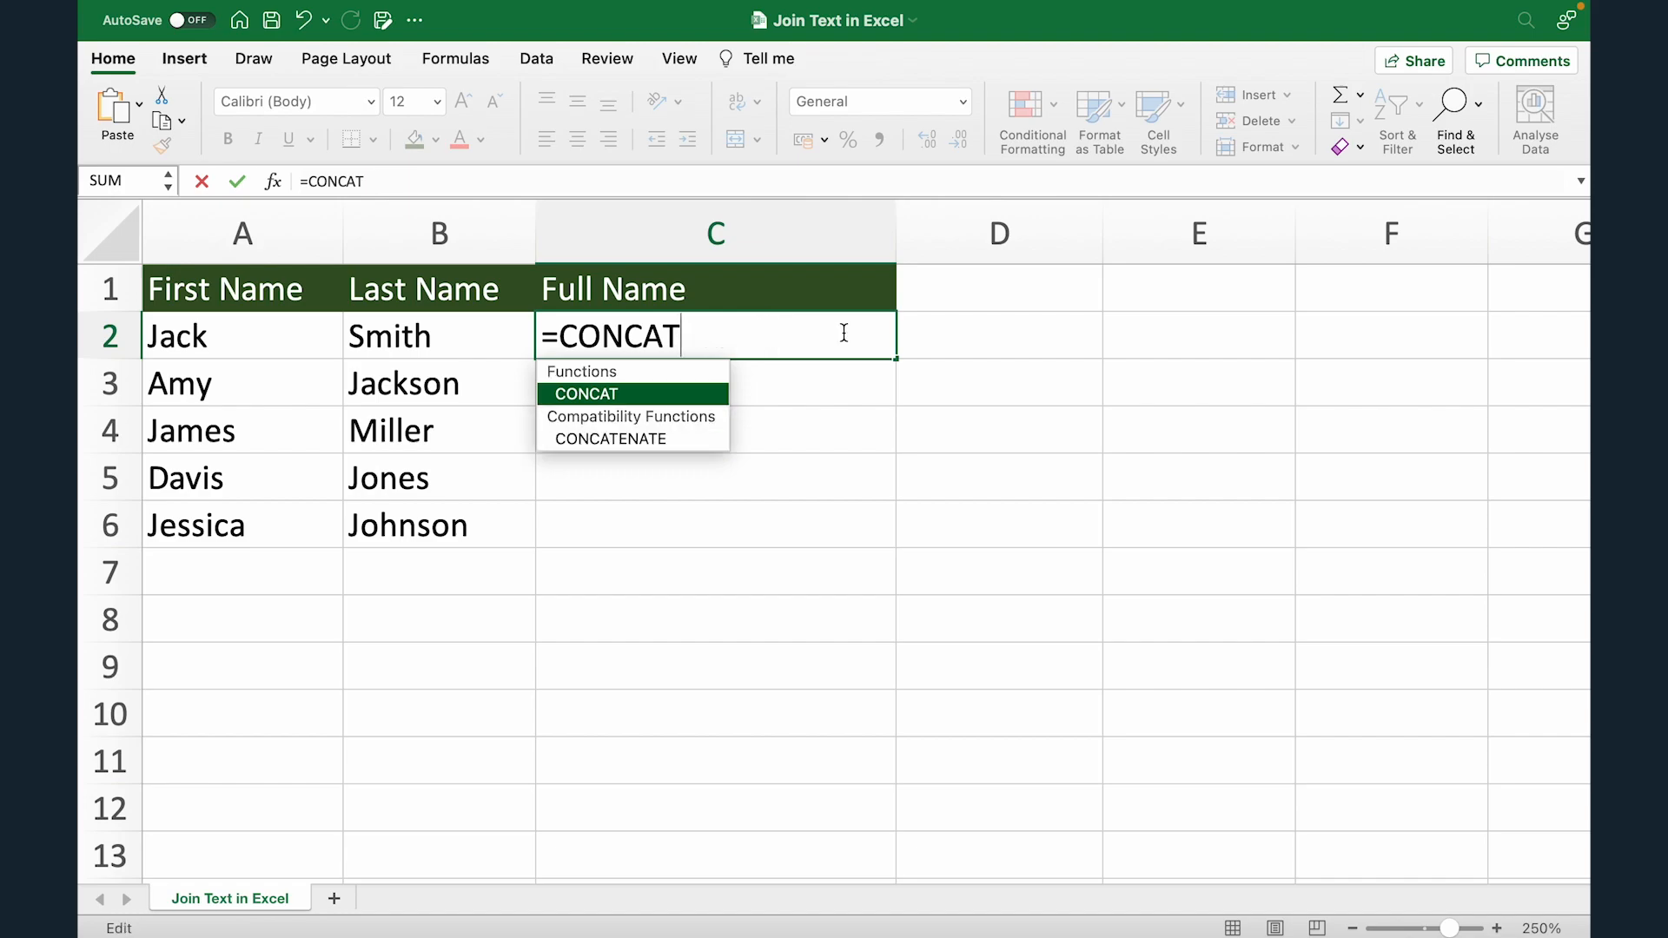
{"action": "type", "text": "("}
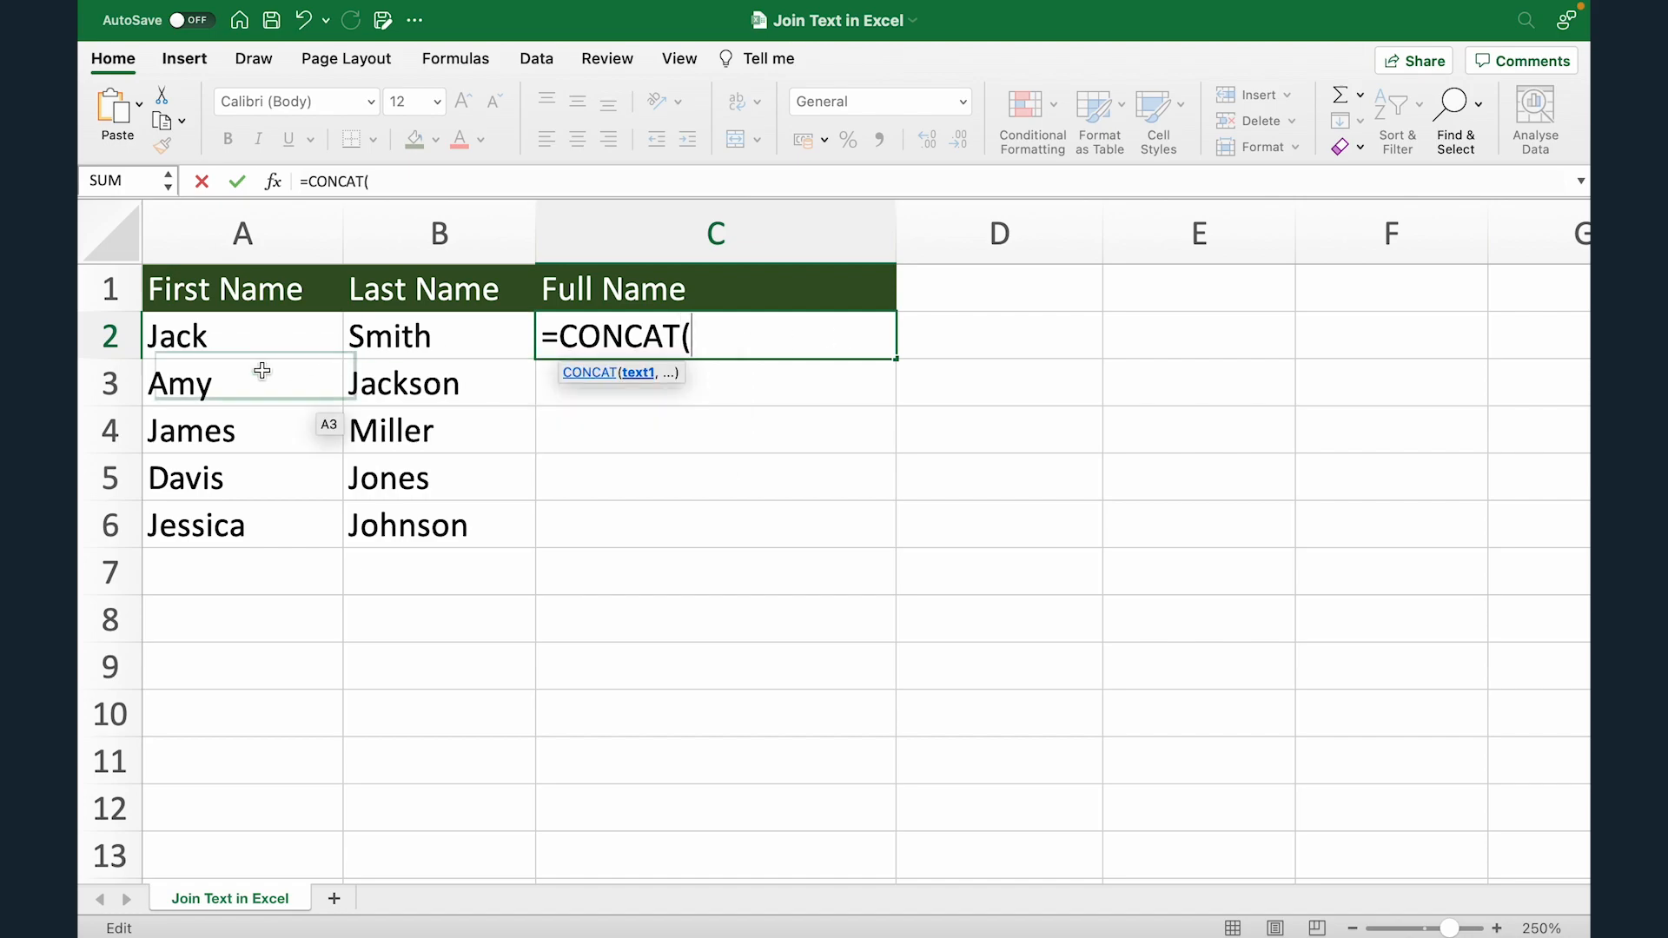
{"action": "left_click", "coordinate": [231, 345]}
{"action": "type", "text": ","}
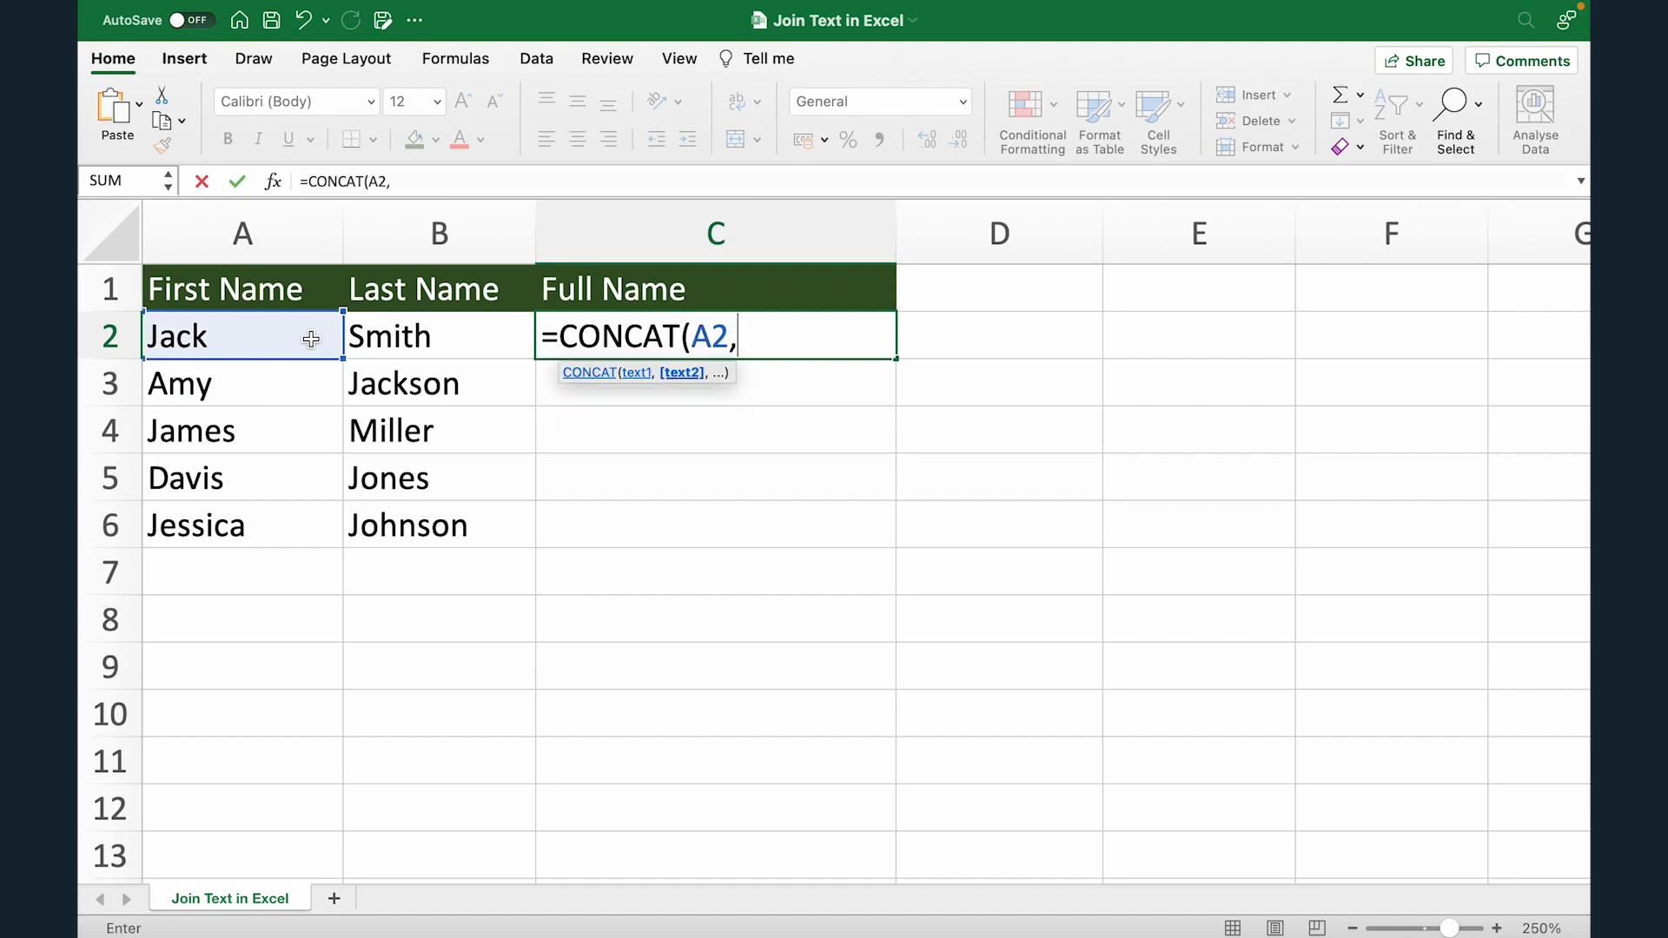
{"action": "left_click", "coordinate": [432, 338]}
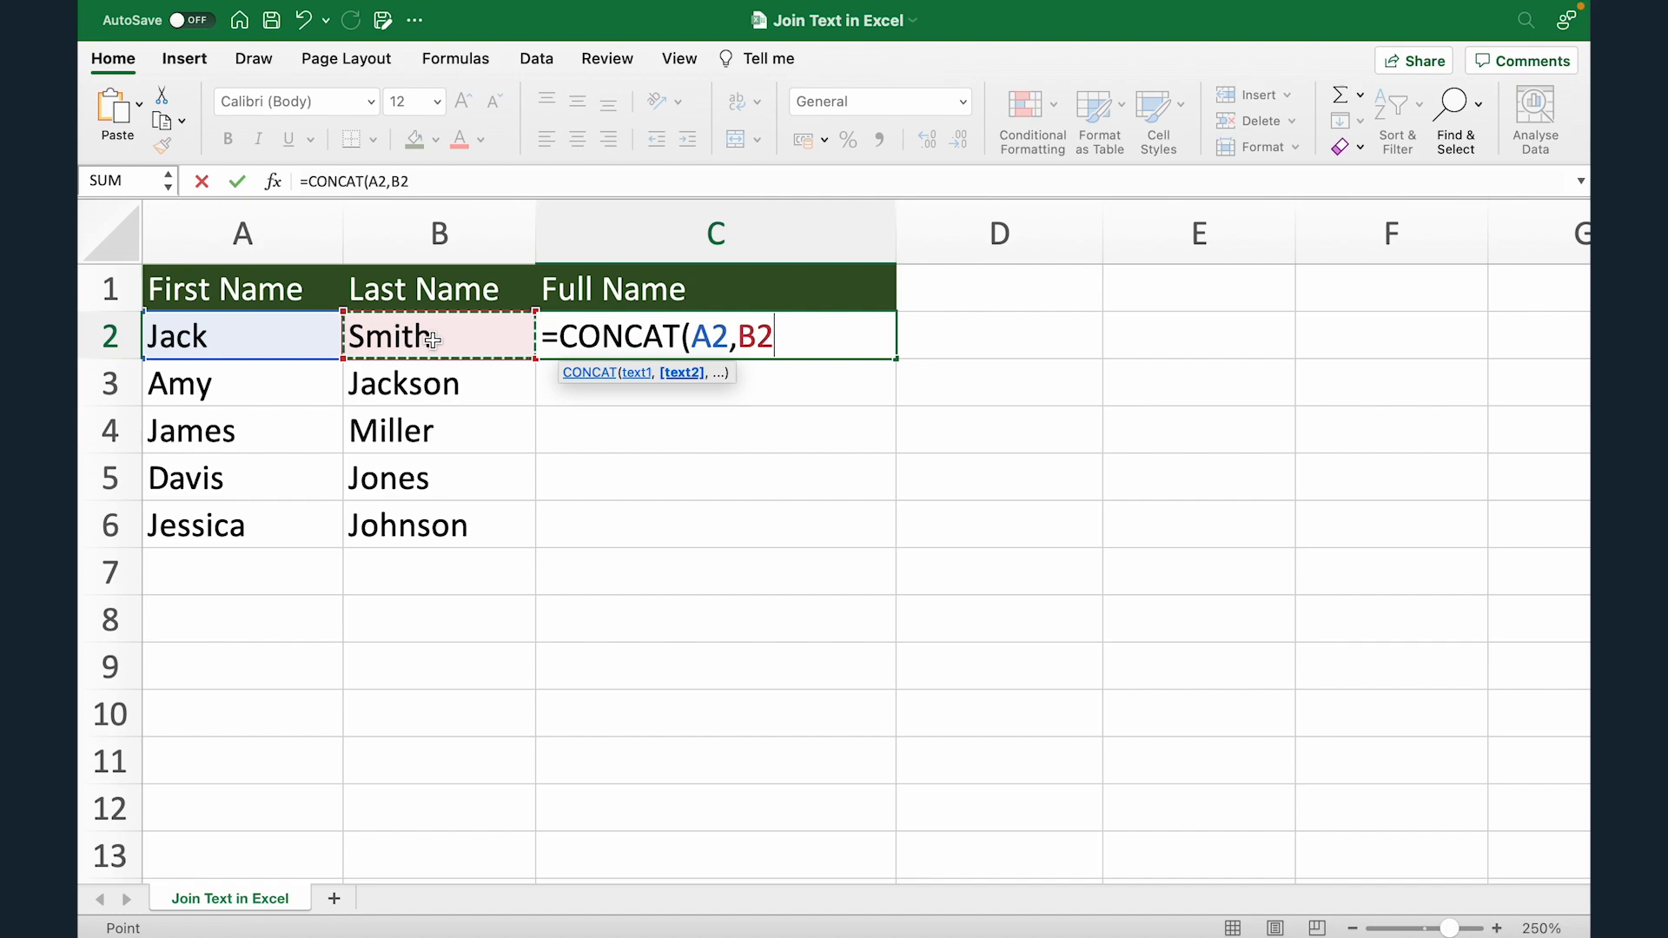
{"action": "type", "text": ")"}
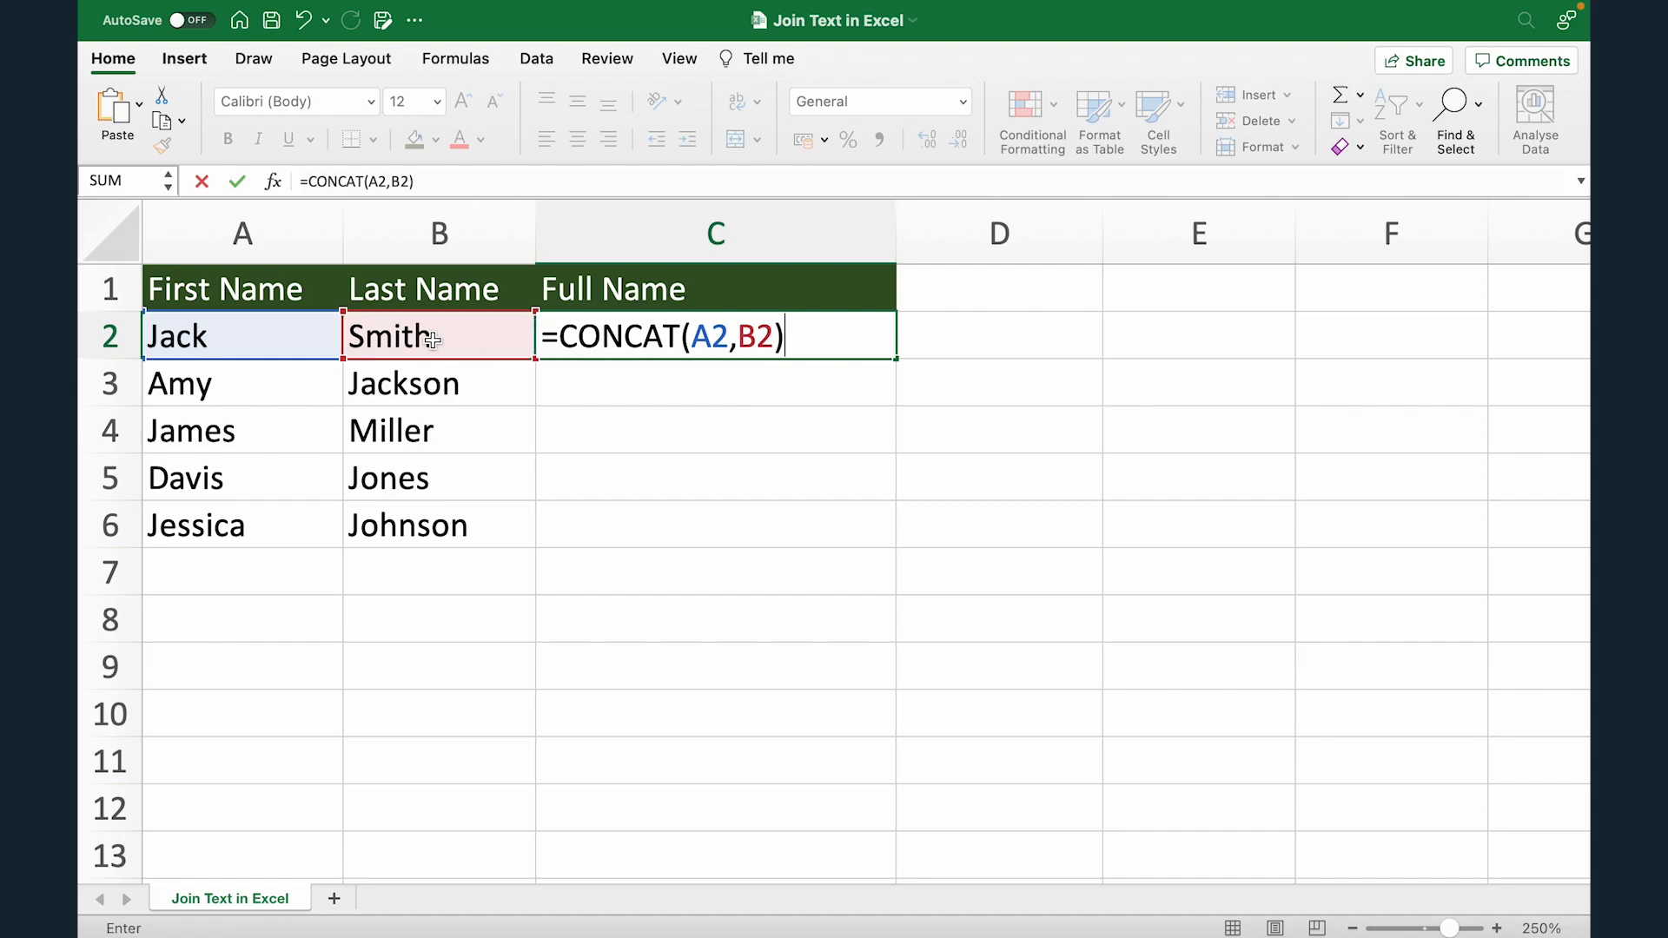
{"action": "key", "text": "Return"}
{"action": "key", "text": "Up"}
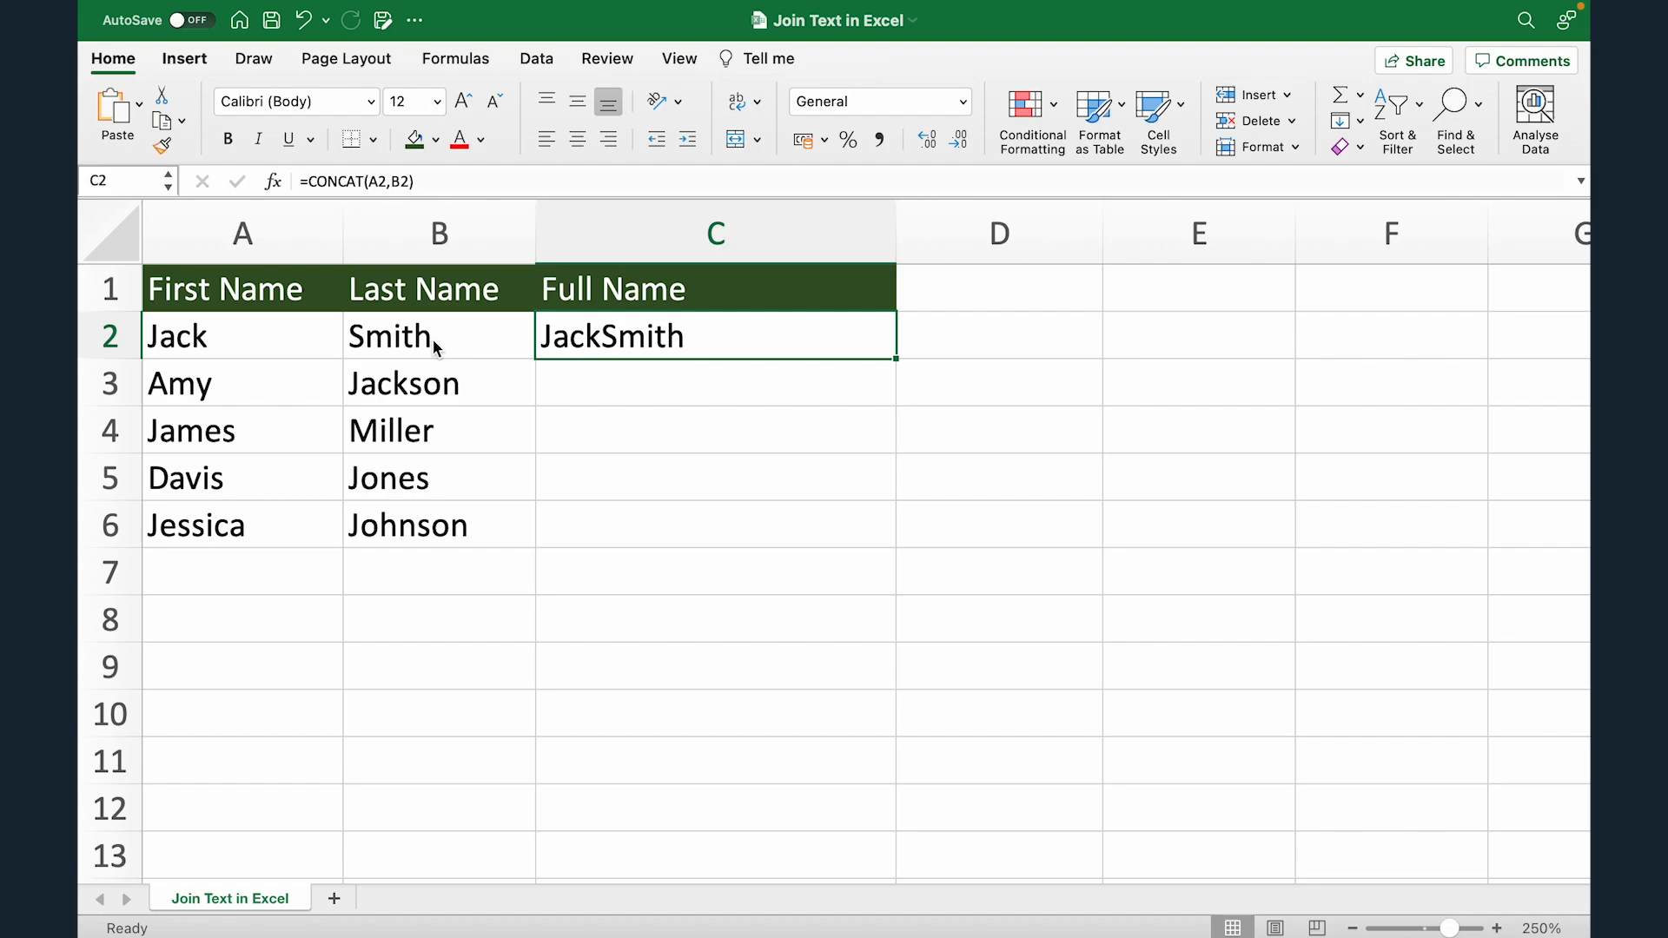
- Add a space argument to the C2 formula, making it =CONCAT(A2," ",B2), and fill it down to C6
{"action": "double_click", "coordinate": [662, 337]}
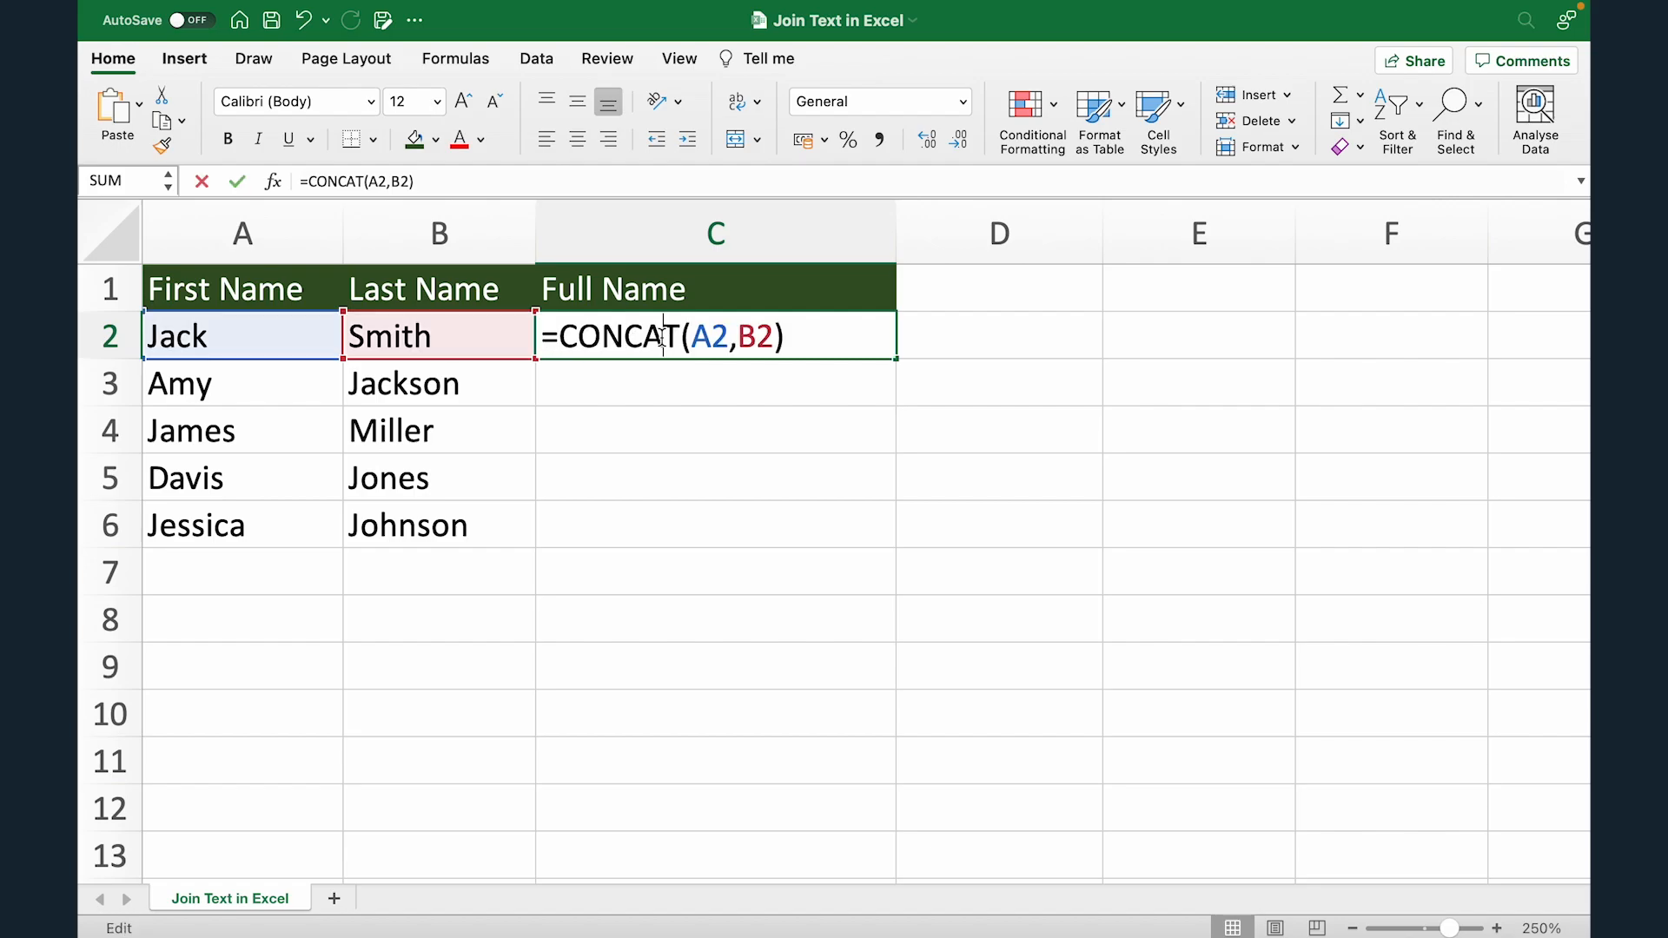
{"action": "left_click", "coordinate": [736, 337]}
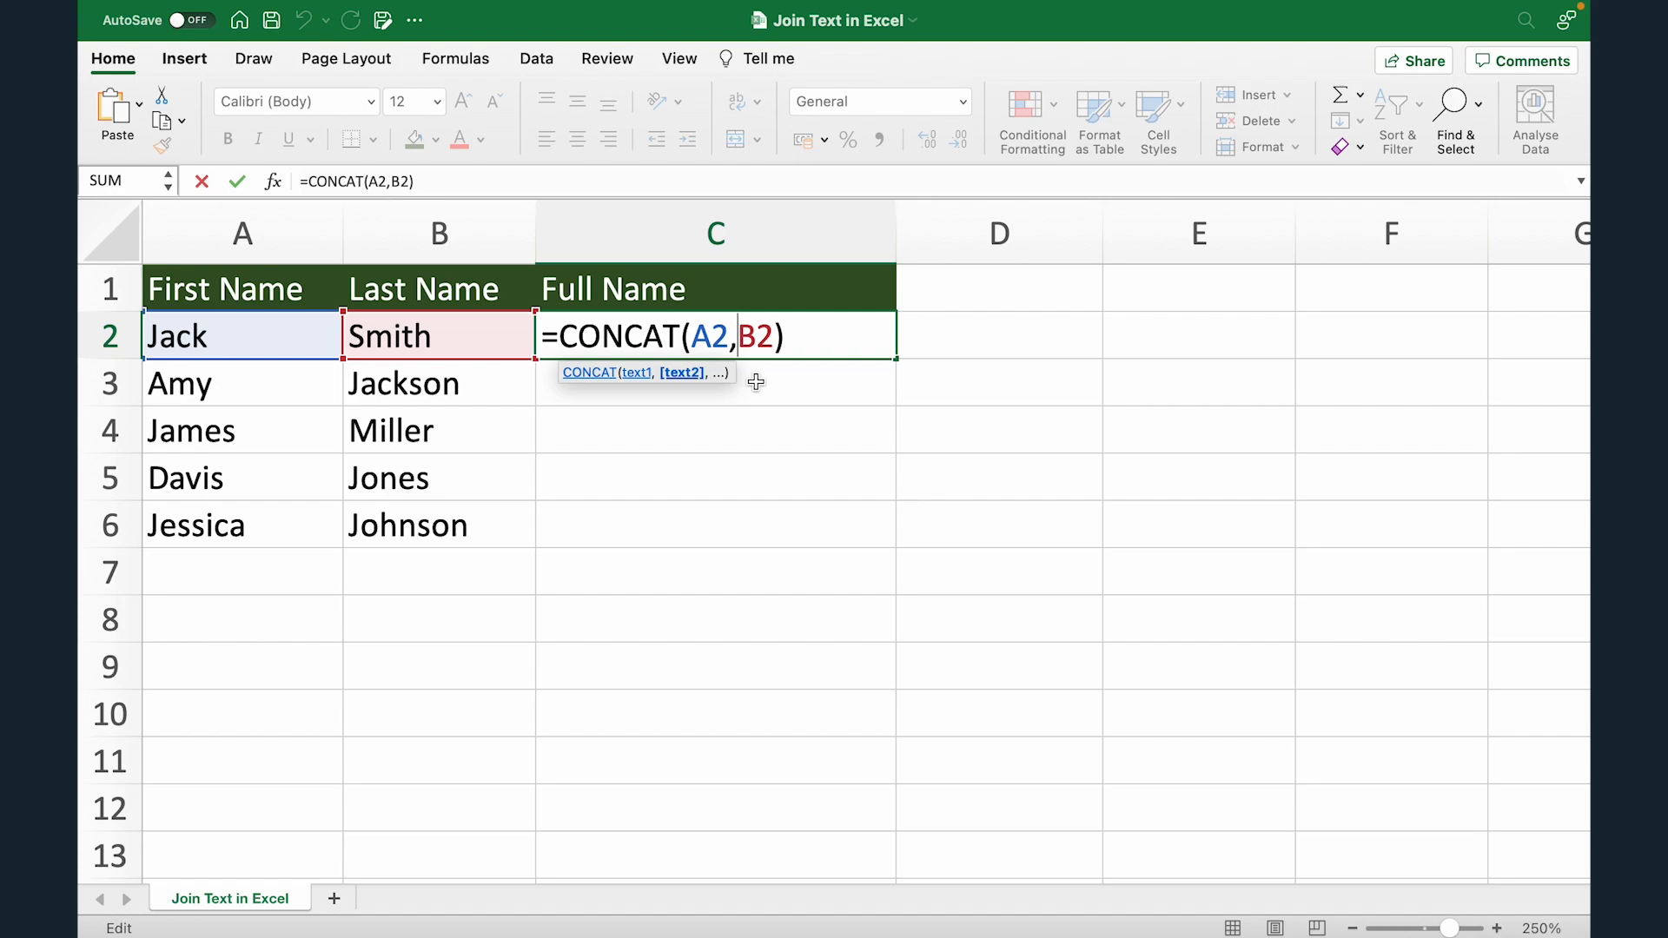
{"action": "type", "text": "\" \","}
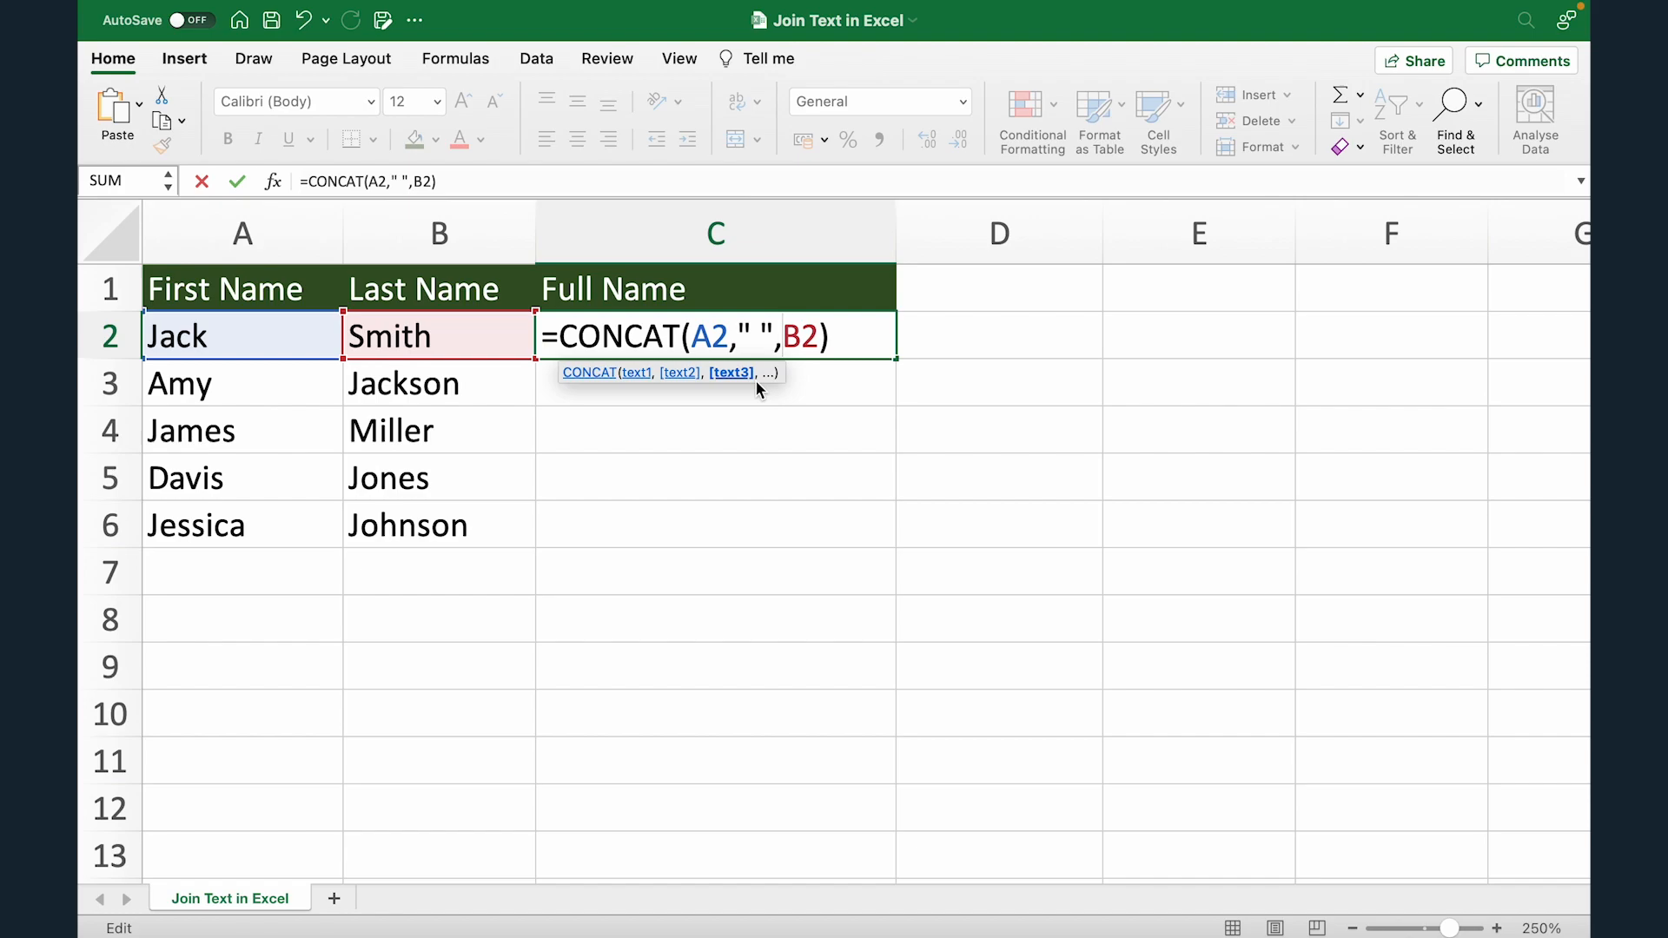
{"action": "key", "text": "Return"}
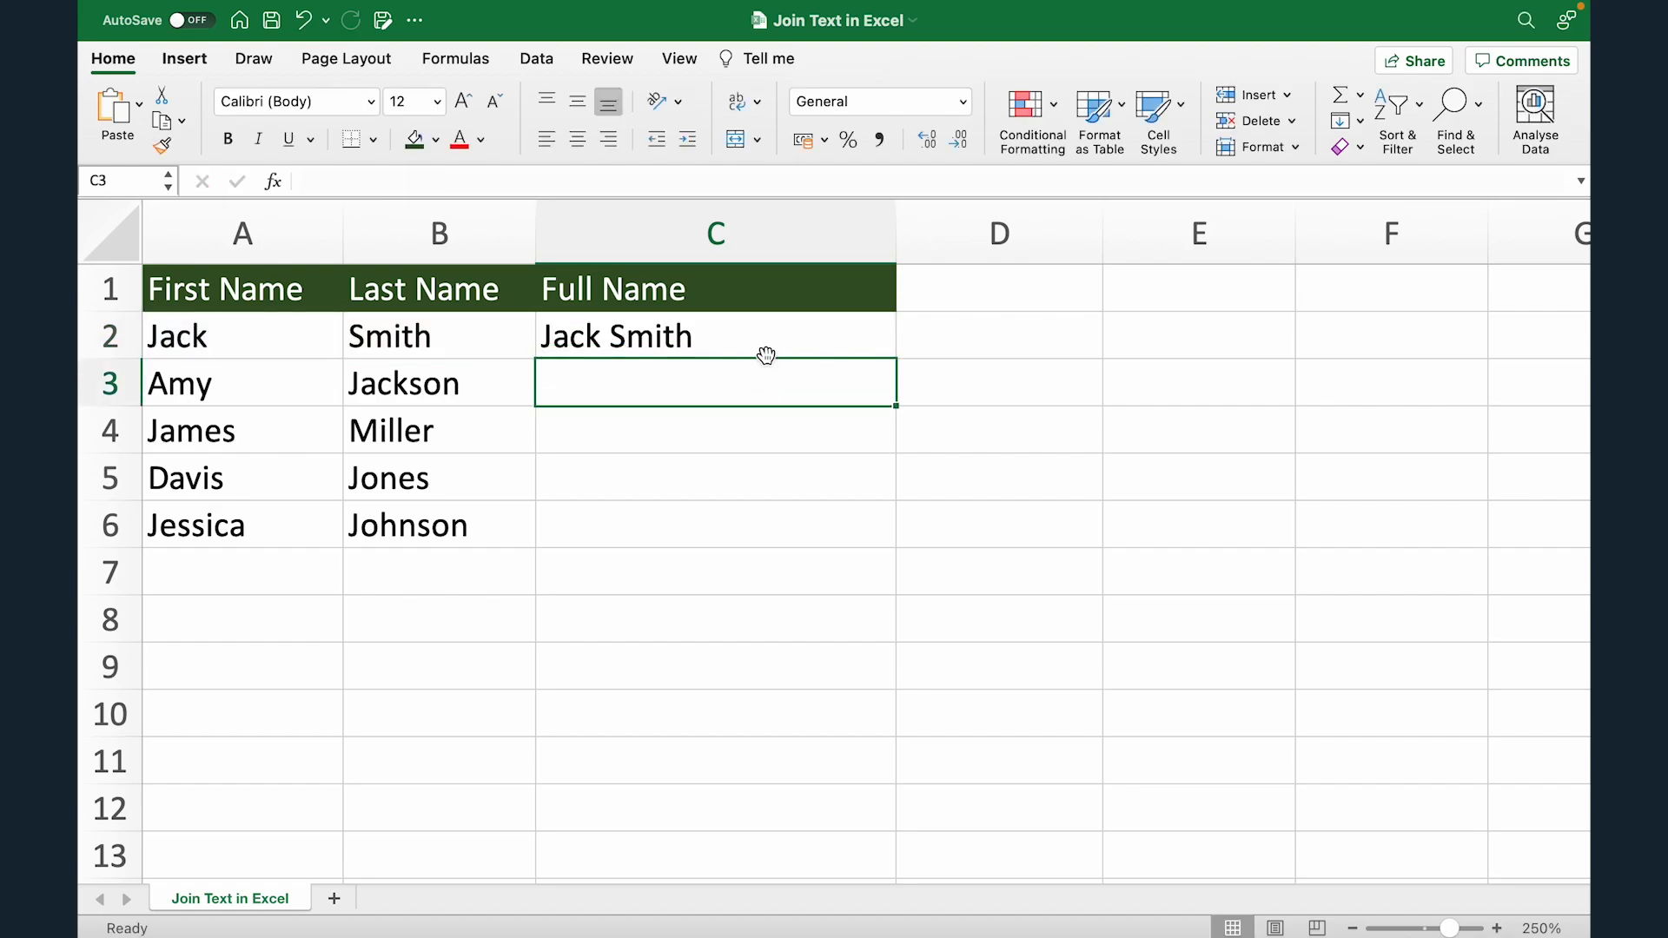
{"action": "left_click", "coordinate": [759, 339]}
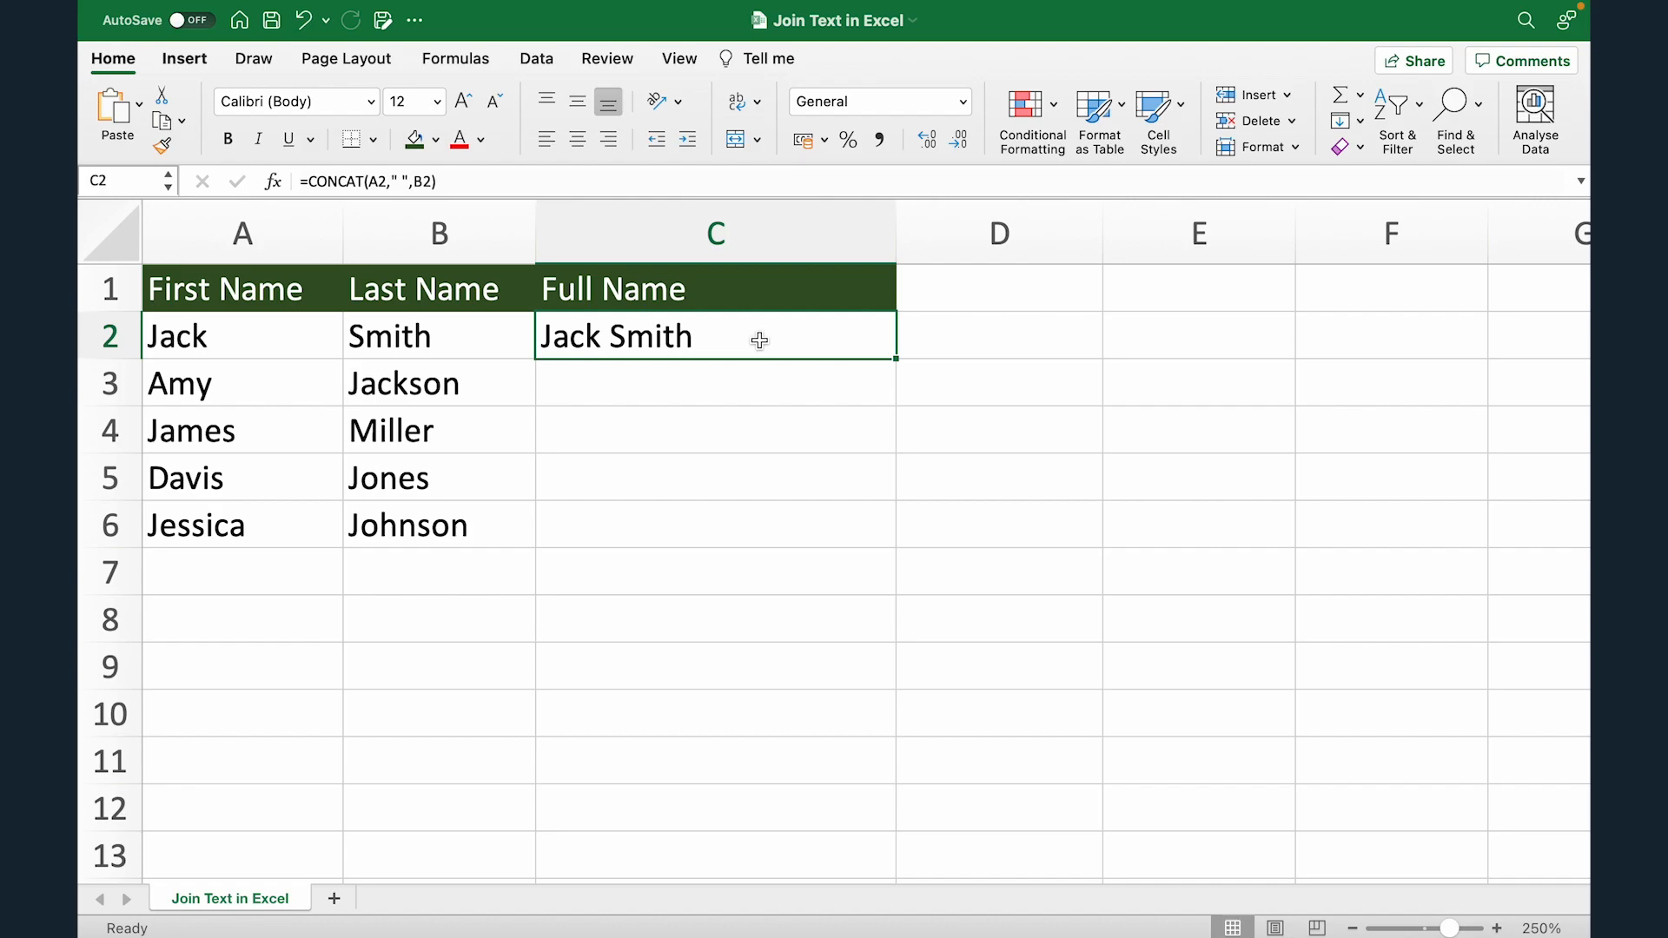
{"action": "left_click_drag", "start_coordinate": [895, 358], "coordinate": [853, 524]}
- Select the Full Name formulas in C2:C6
{"action": "left_click", "coordinate": [793, 345]}
{"action": "key", "text": "ctrl+shift+Down"}
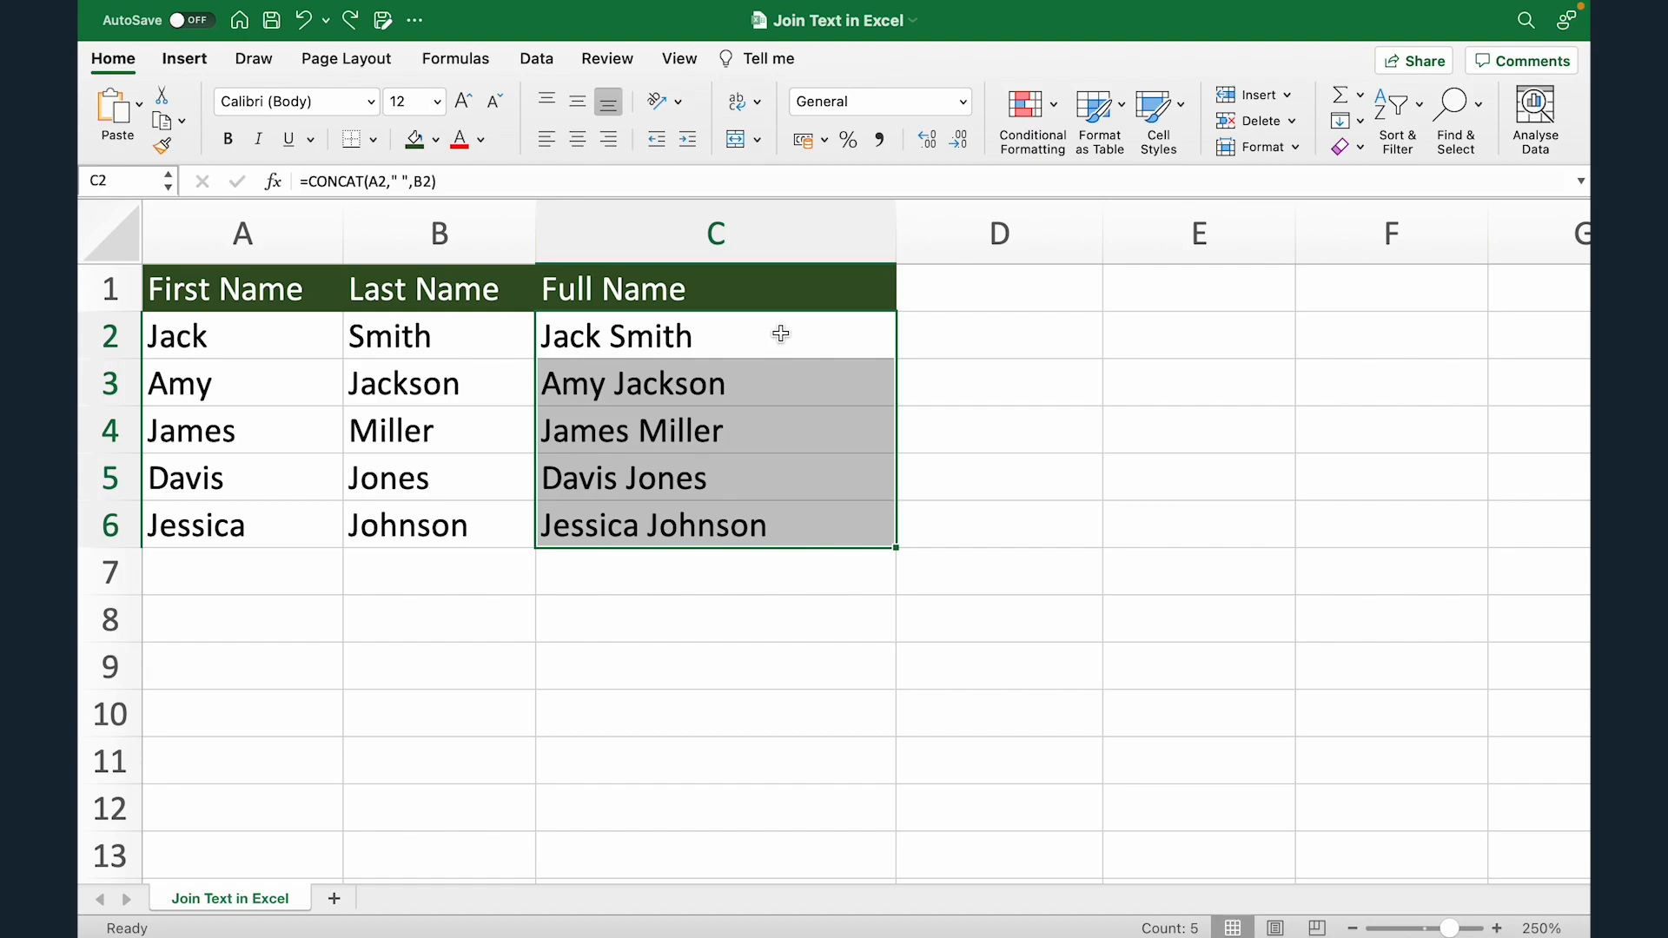